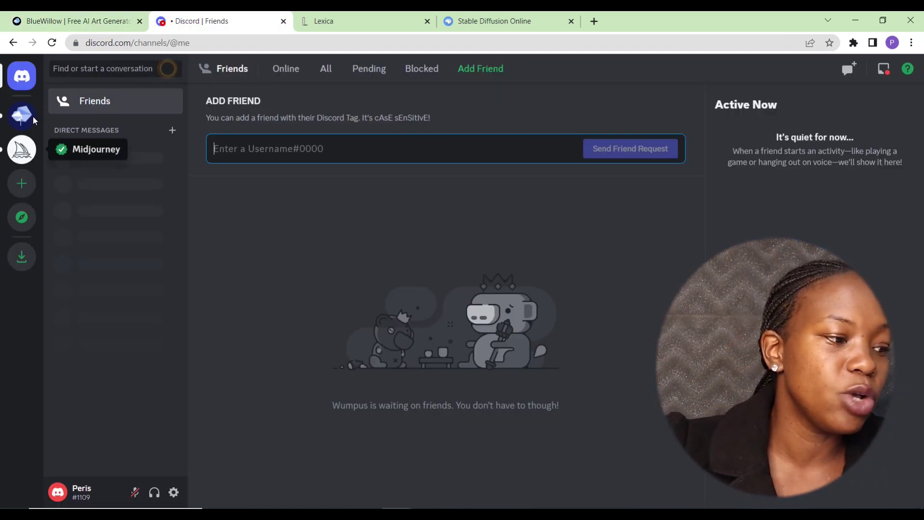
Open the BlueWillow AI server and scroll through its FAQ to the Server Guide
click(29, 118)
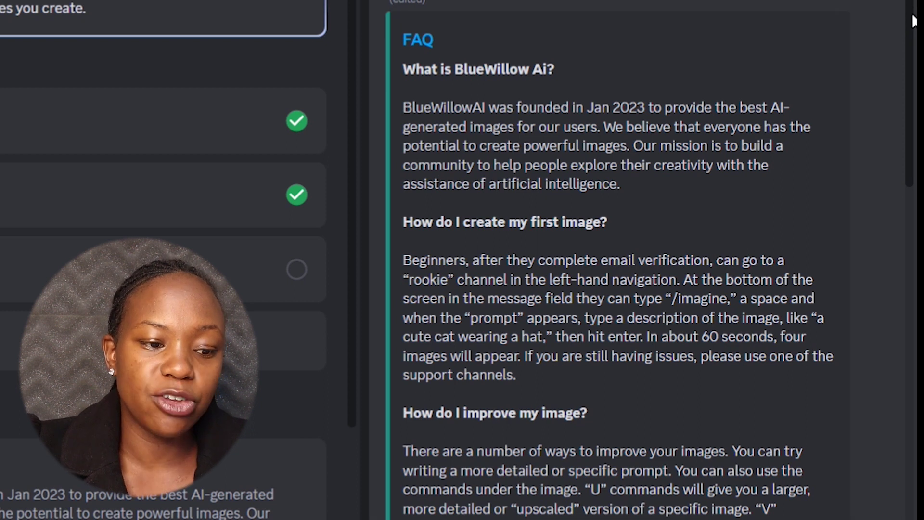
drag(916, 12, 911, 376)
drag(502, 339, 636, 340)
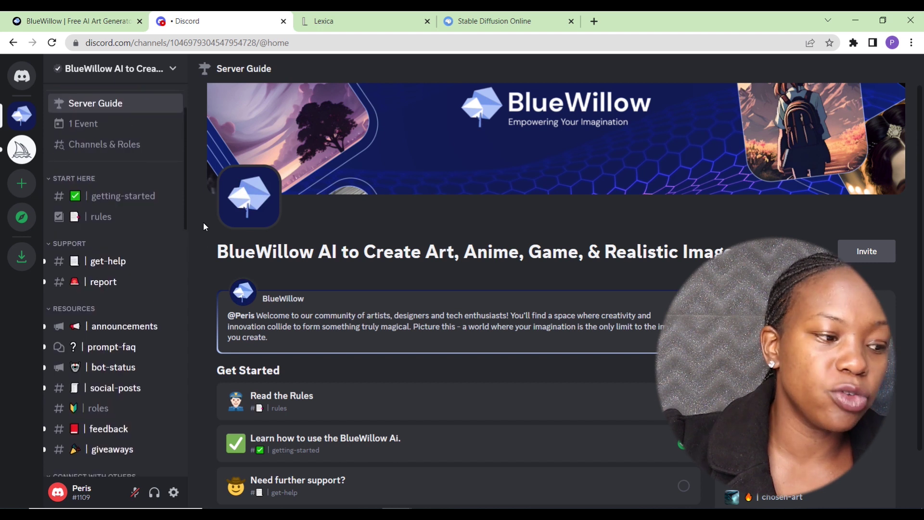
Join rookie-70, rookie-71 and rookie-72 from Browse Channels, then view rookie-72
click(128, 221)
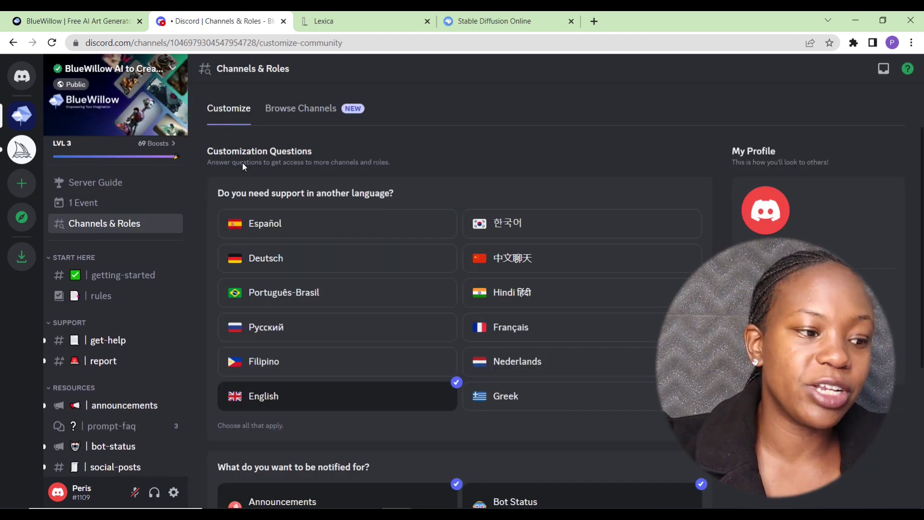
click(313, 109)
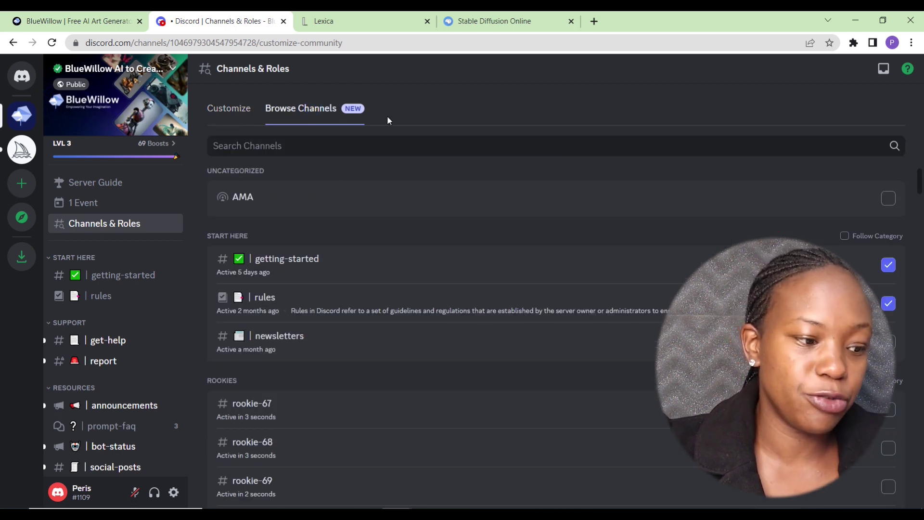
scroll(647, 369, down, 2)
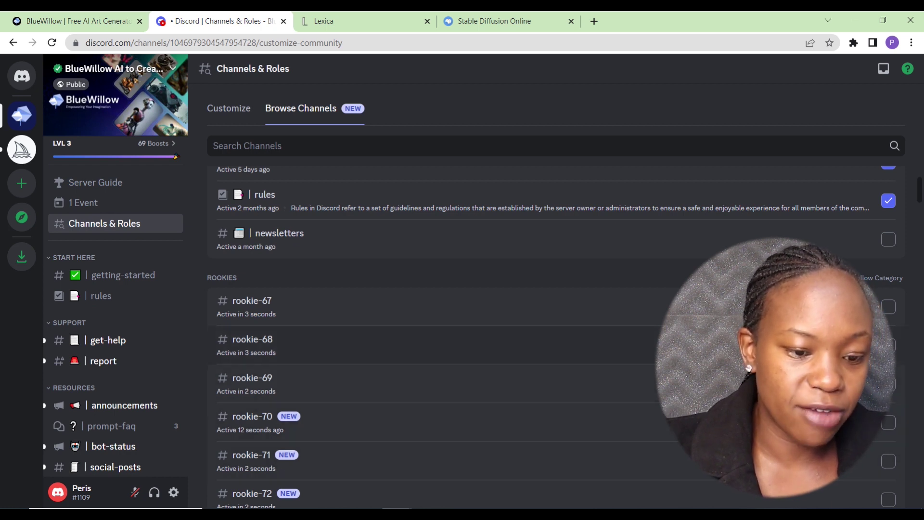
click(888, 423)
click(890, 476)
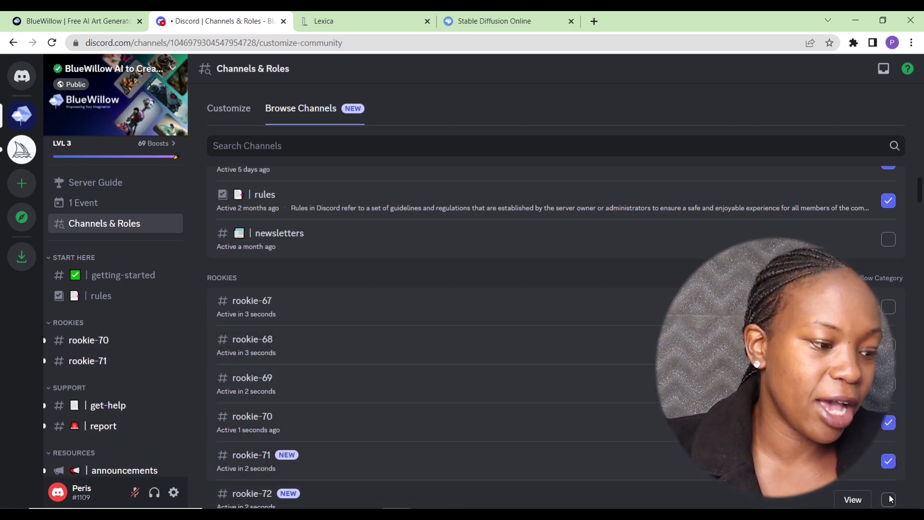
click(889, 498)
click(88, 380)
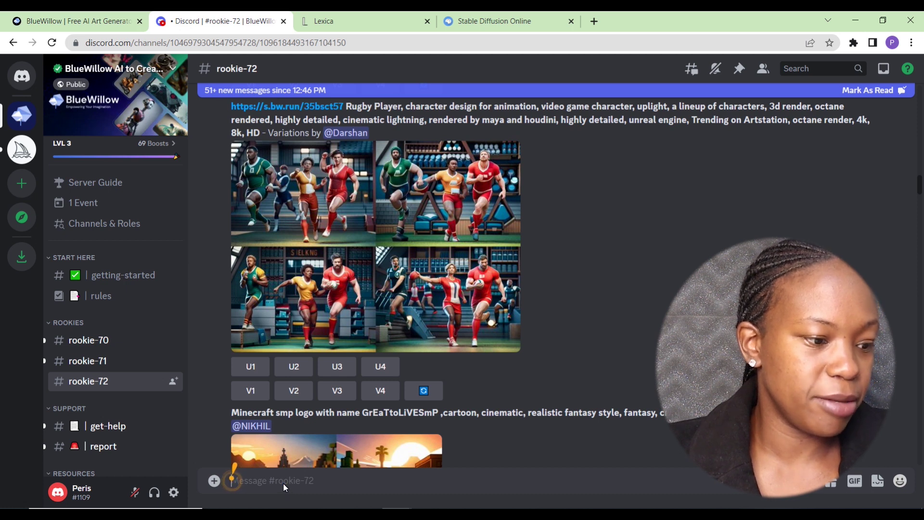
Switch to Lexica and scroll through its generated-image gallery, then back up
click(339, 21)
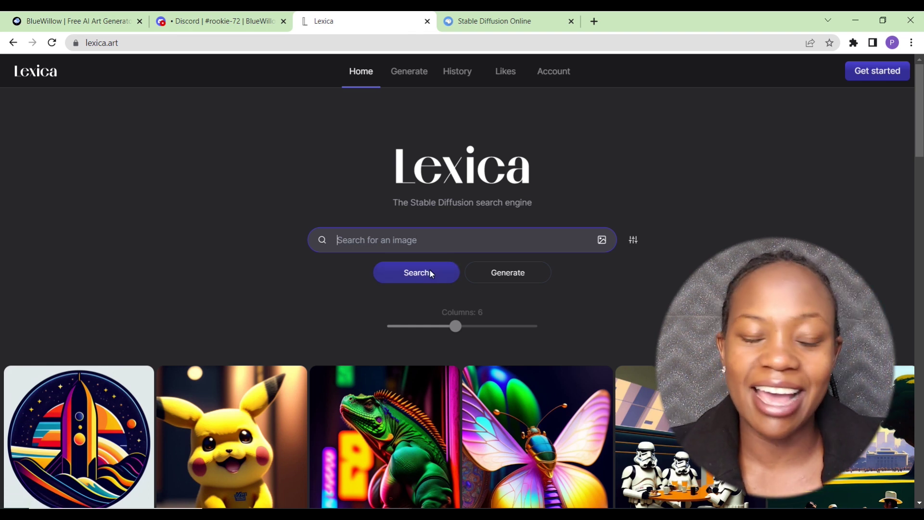
scroll(399, 228, down, 10)
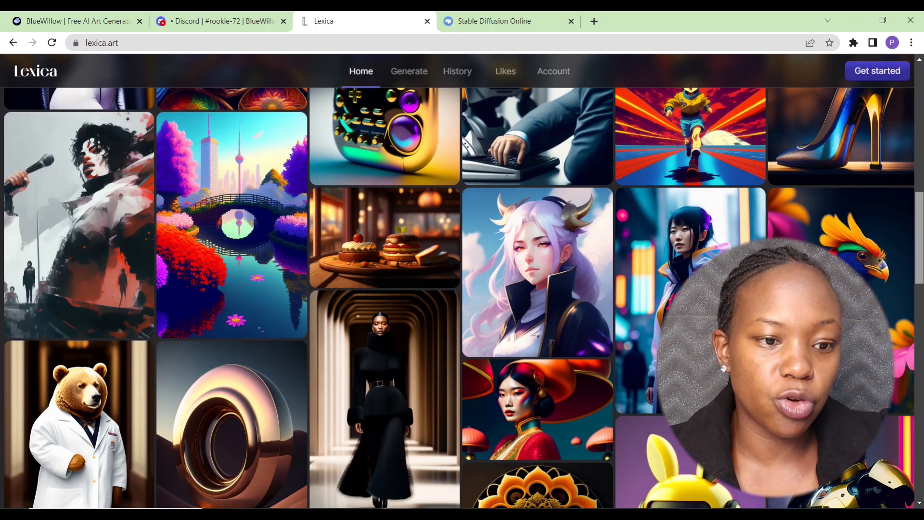
scroll(398, 228, down, 3)
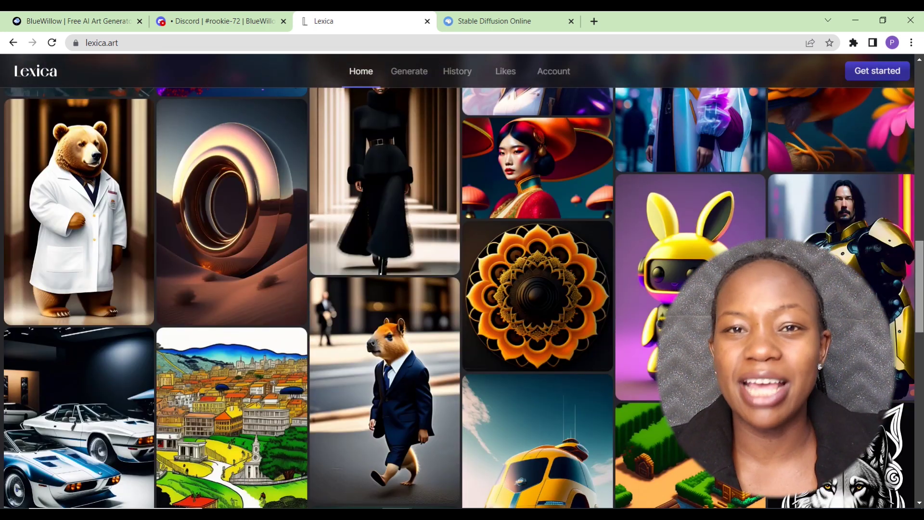
scroll(398, 228, down, 5)
scroll(398, 228, down, 5)
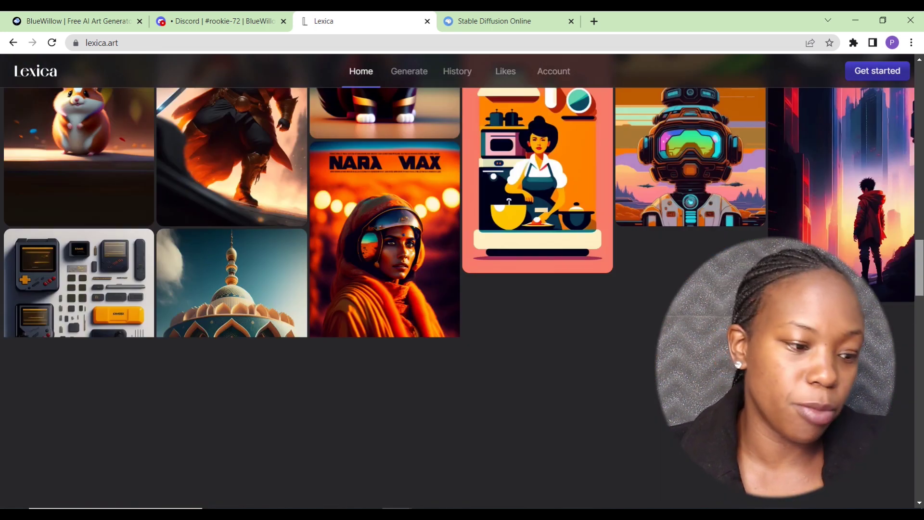
scroll(457, 279, down, 2)
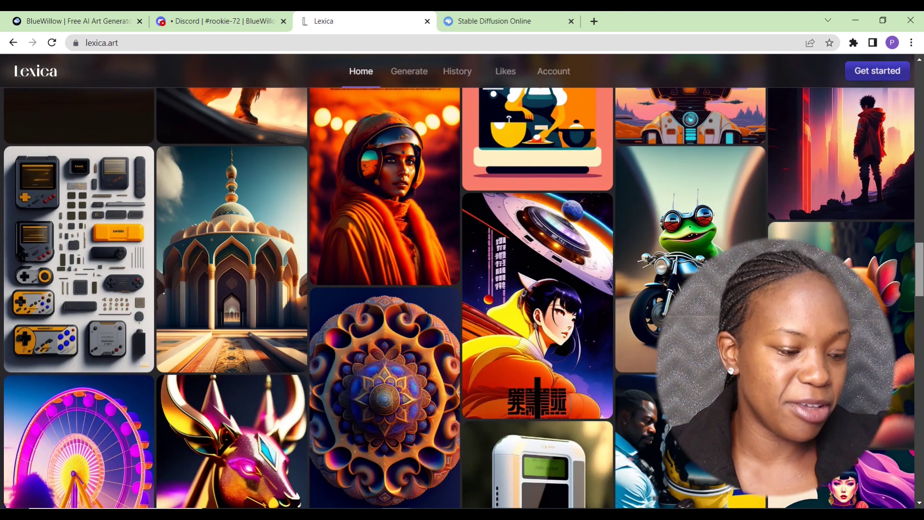
scroll(458, 279, down, 4)
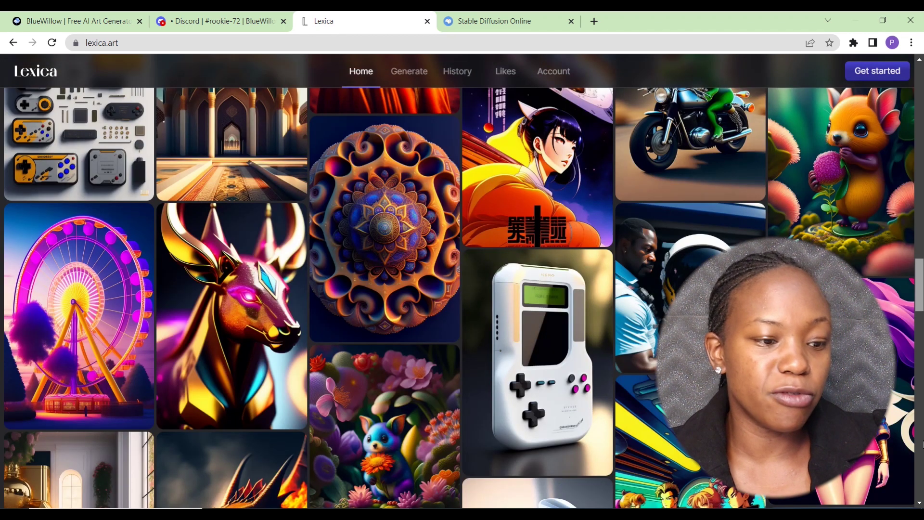
scroll(357, 243, down, 6)
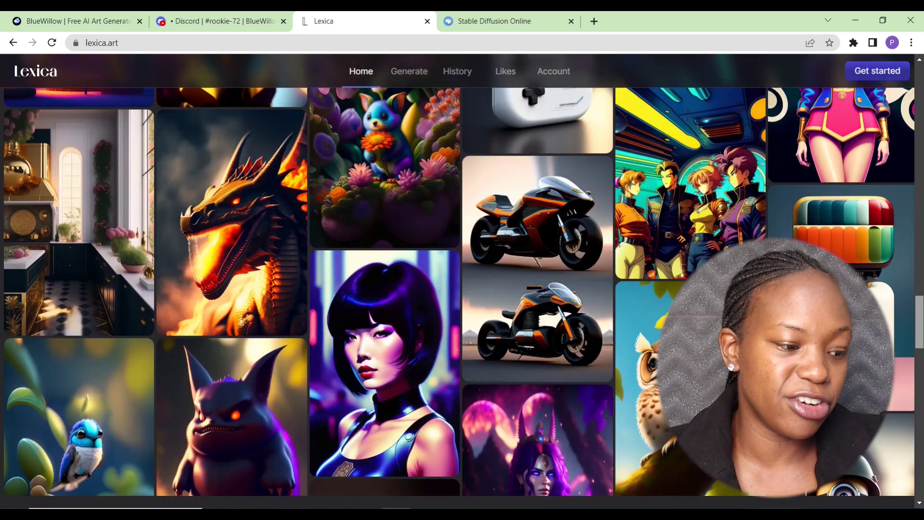
scroll(357, 242, up, 15)
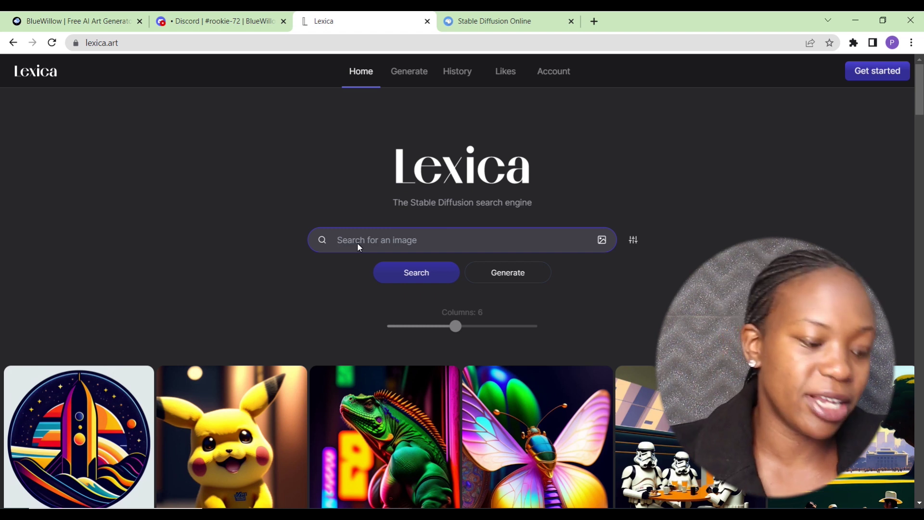
Search Lexica for 'dog' images
text(wo)
key(BackSpace)
key(BackSpace)
text(d)
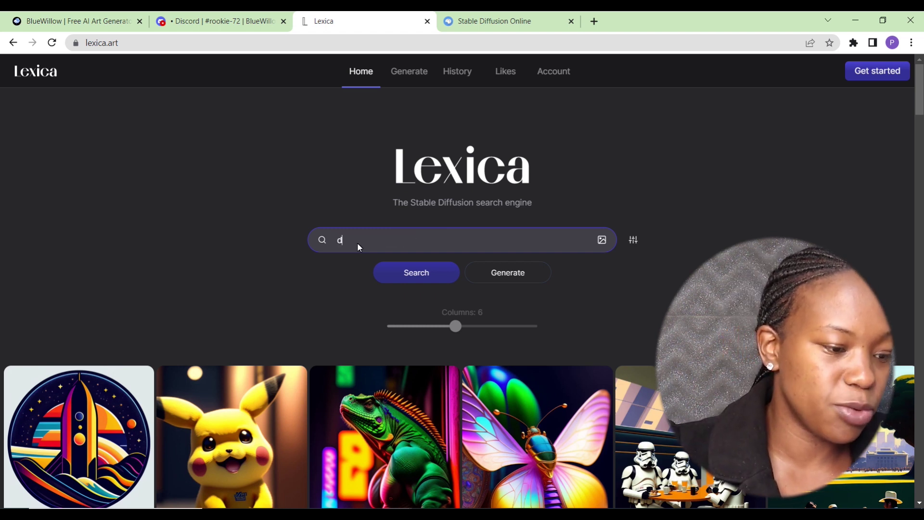
text(og)
key(Return)
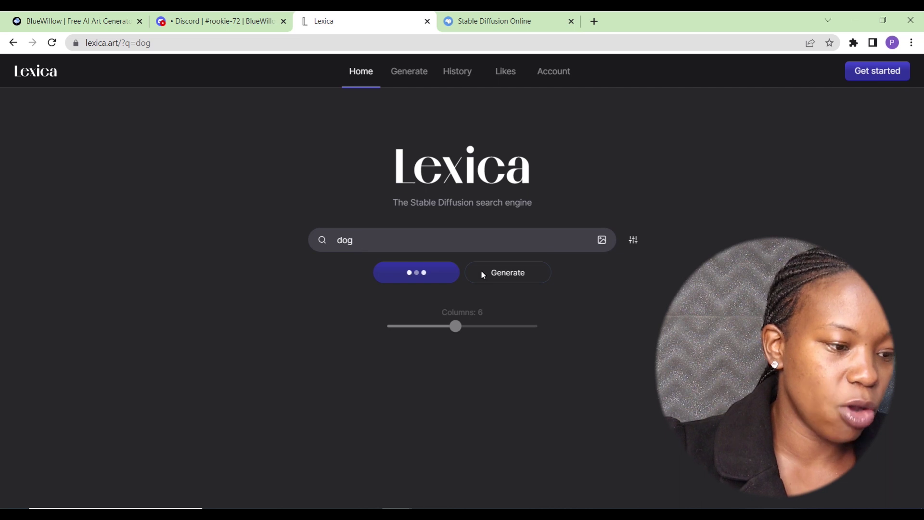
Copy the long-hair German shepherd image's prompt and return to Discord
scroll(919, 129, down, 4)
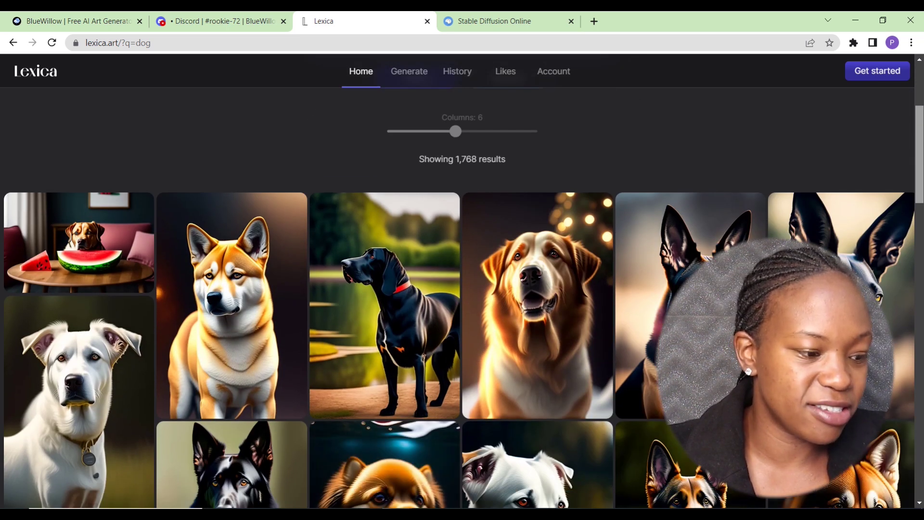
scroll(461, 289, down, 7)
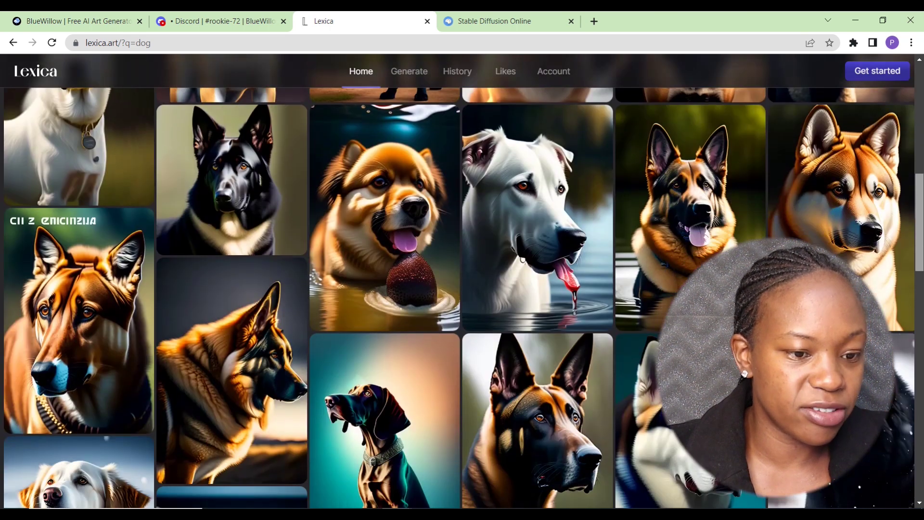
scroll(396, 359, down, 10)
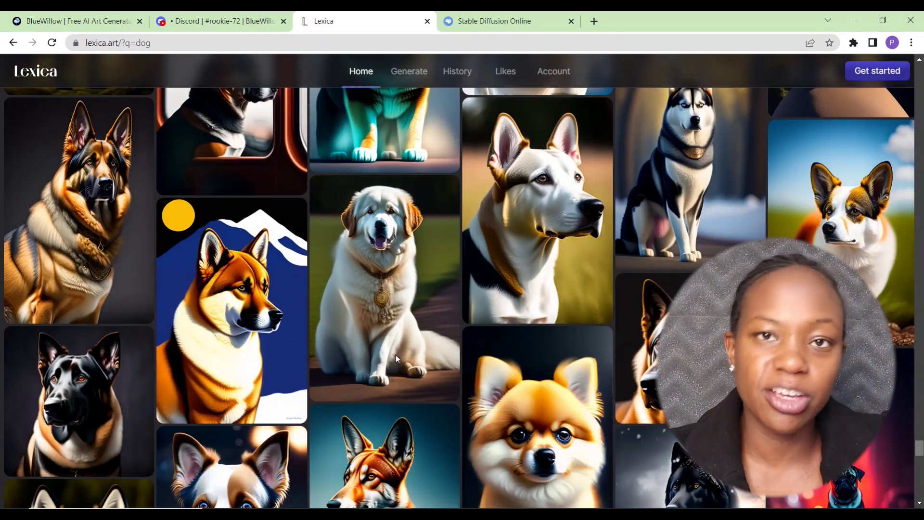
mouse_move(135, 224)
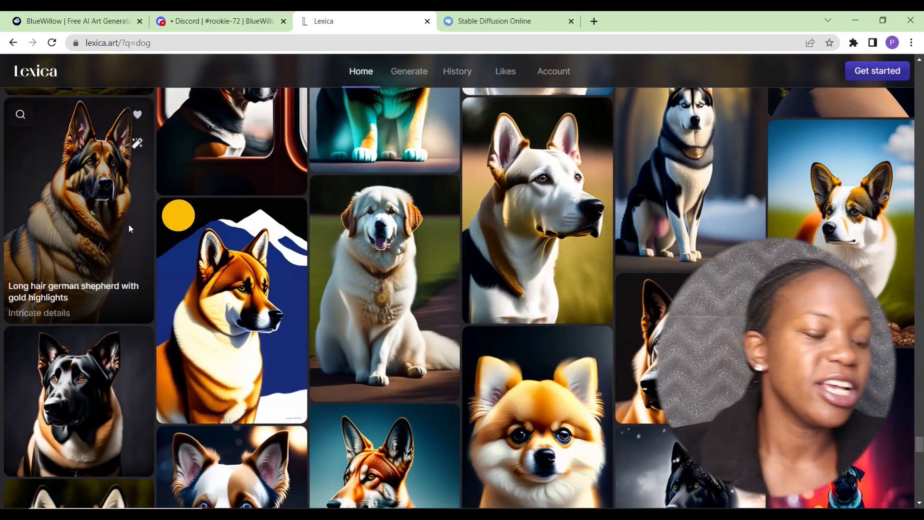
click(95, 210)
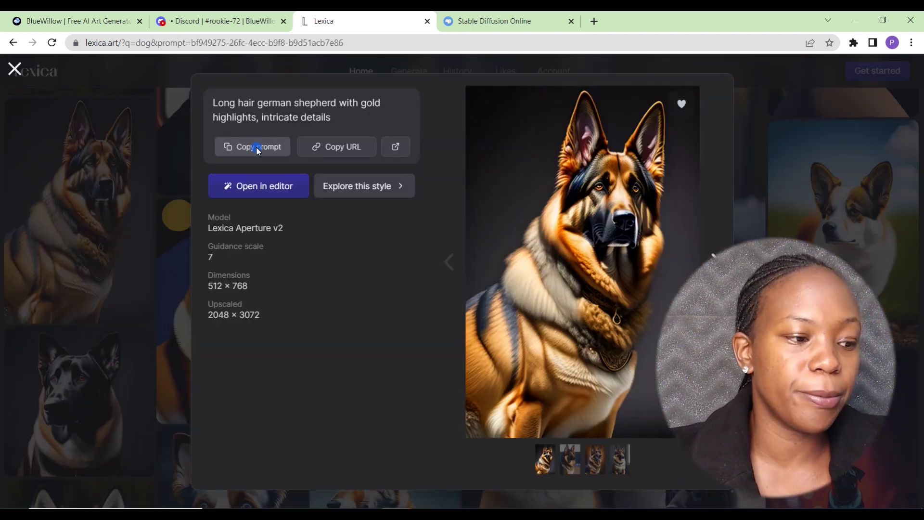
click(256, 146)
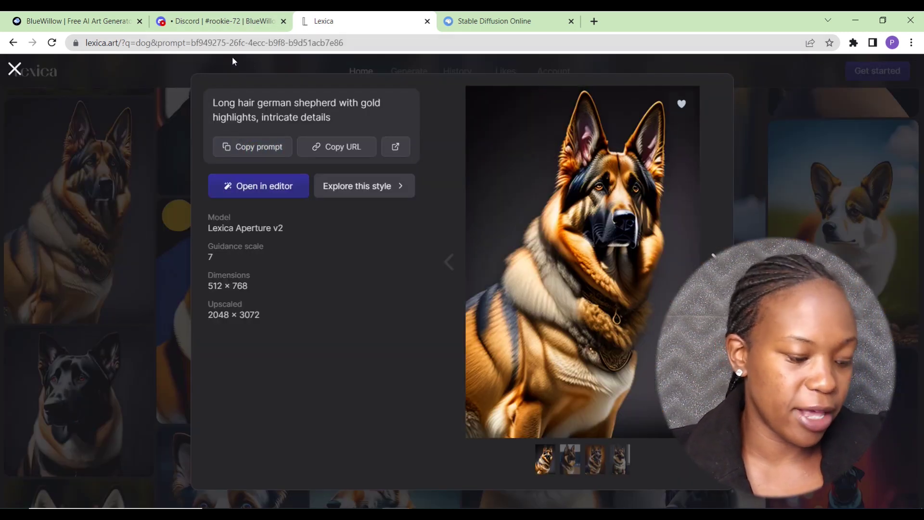
click(228, 25)
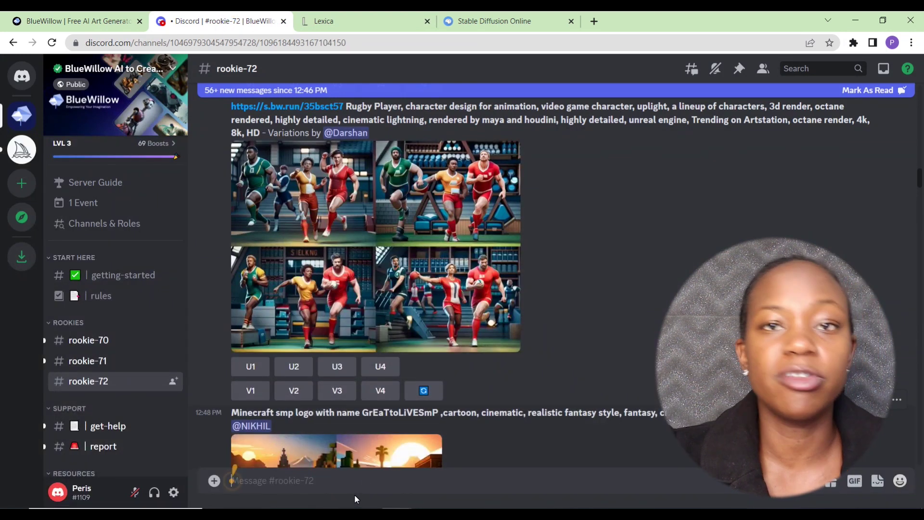
Start an /imagine command in rookie-72 with the pasted German shepherd prompt
text(/imagin)
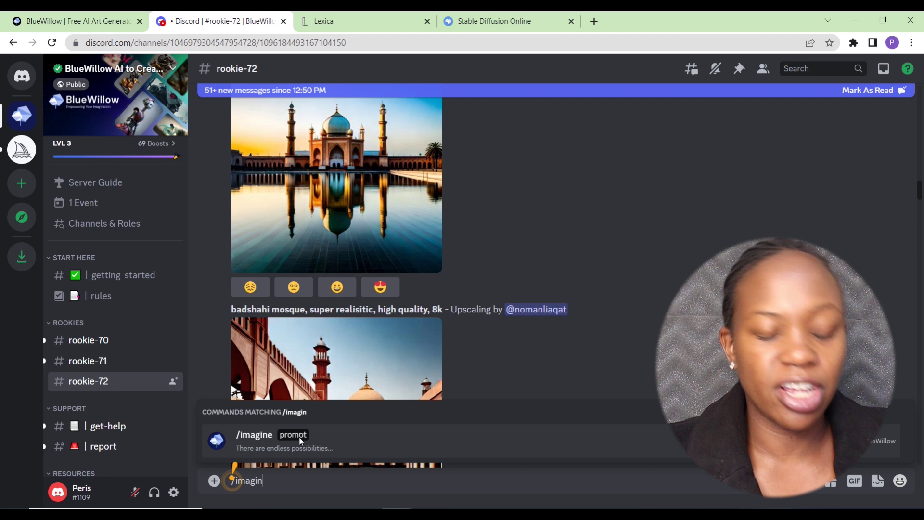
click(299, 436)
key(ctrl+v)
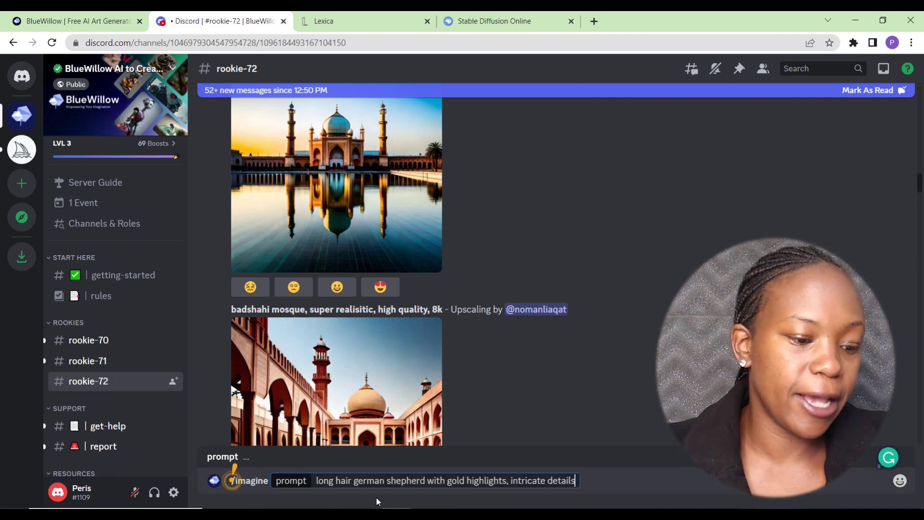
scroll(194, 261, down, 5)
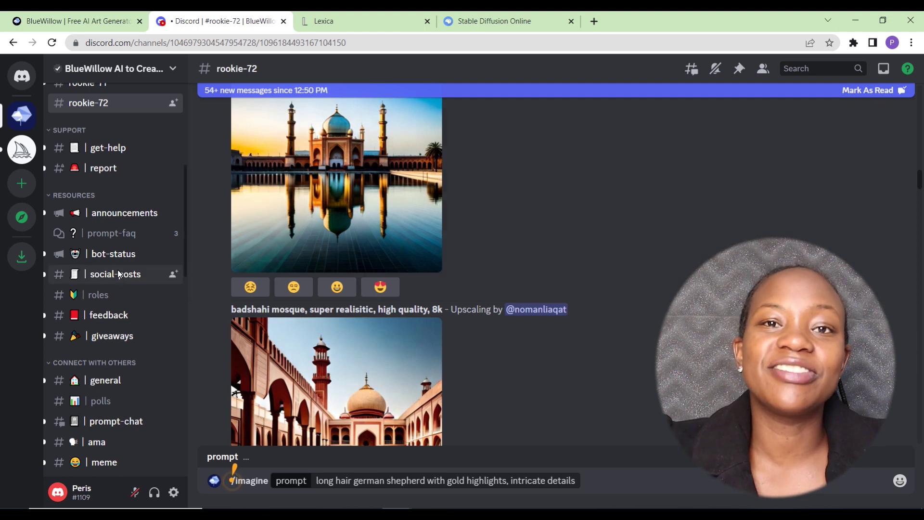
Look up '--ar 2:3' in the FAQ - Basic Commands post and append it to the prompt
click(101, 233)
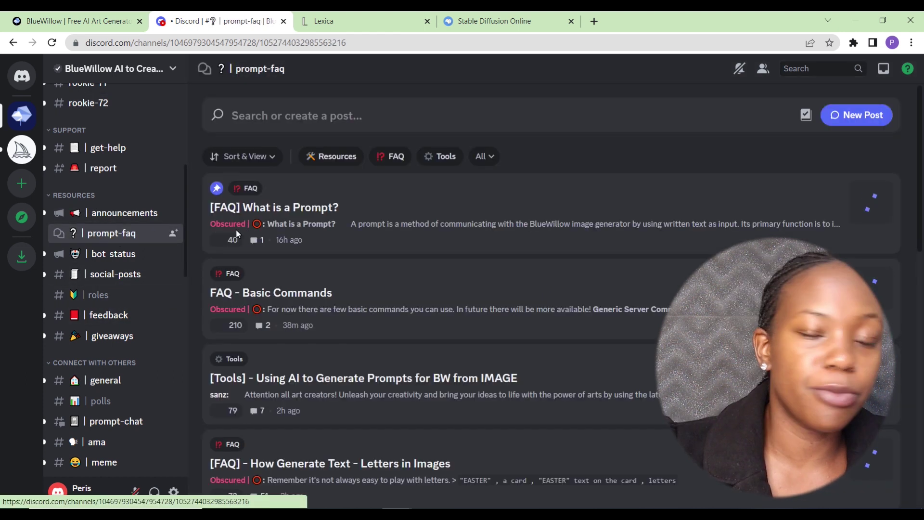
click(323, 303)
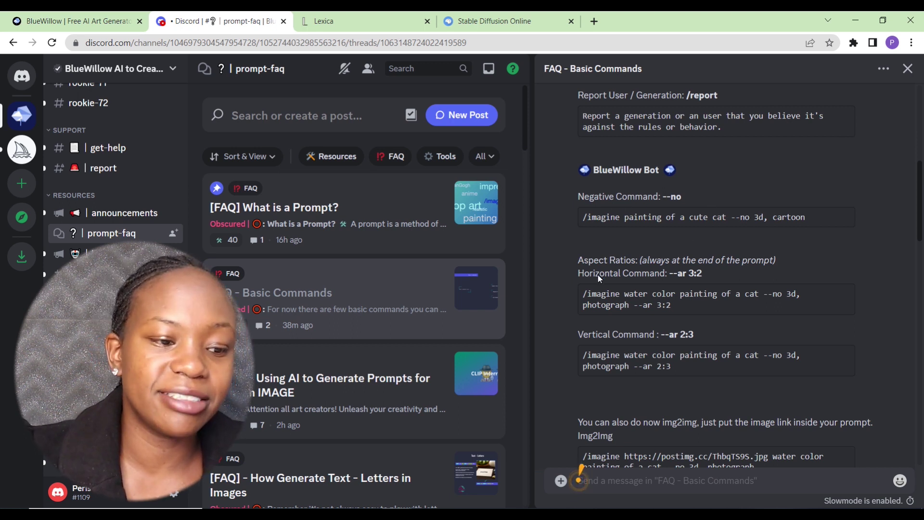
scroll(702, 354, up, 1)
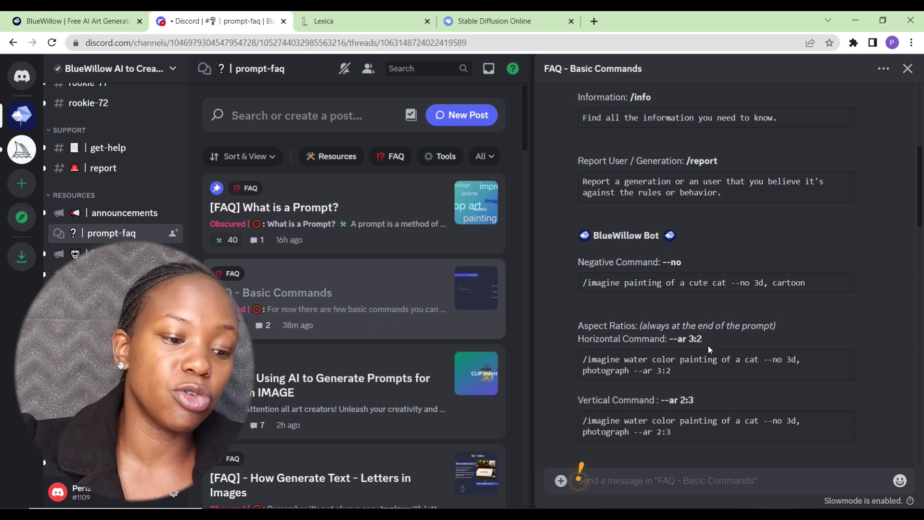
drag(660, 400, 695, 400)
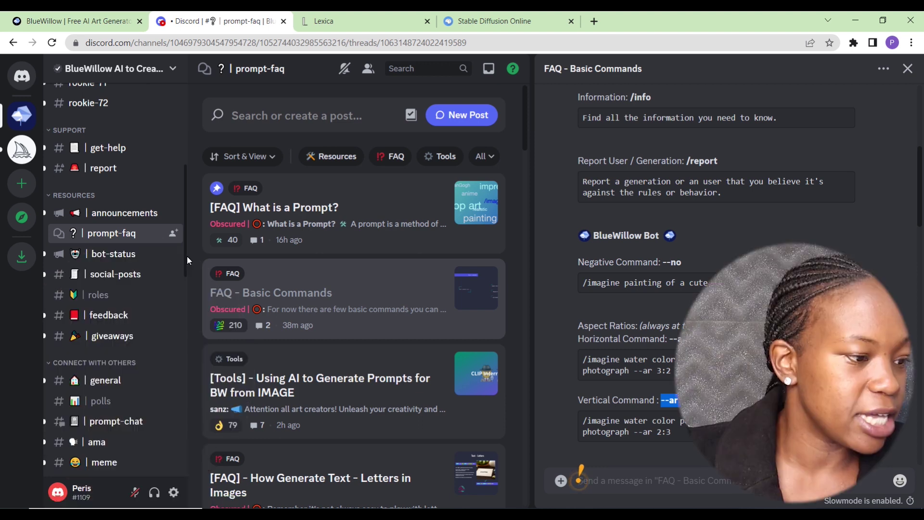
scroll(185, 273, down, 7)
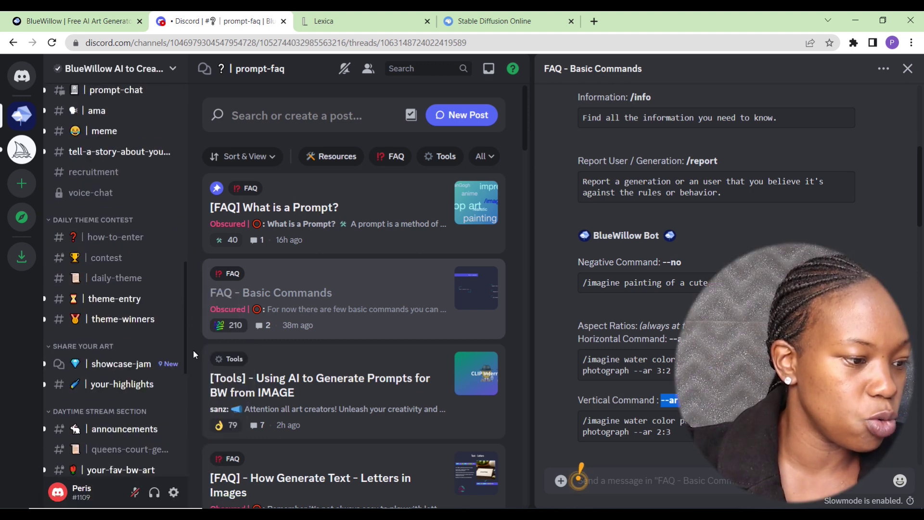
scroll(191, 234, up, 10)
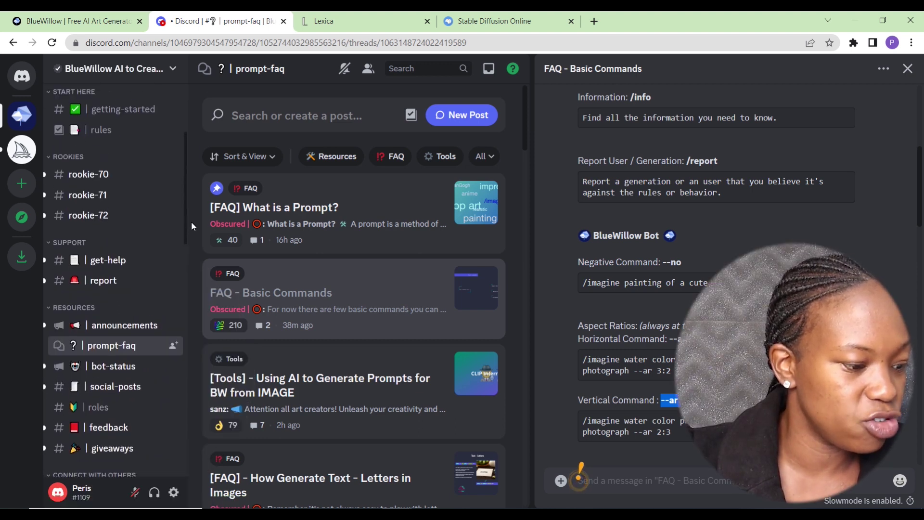
click(145, 224)
text(--ar 2:3)
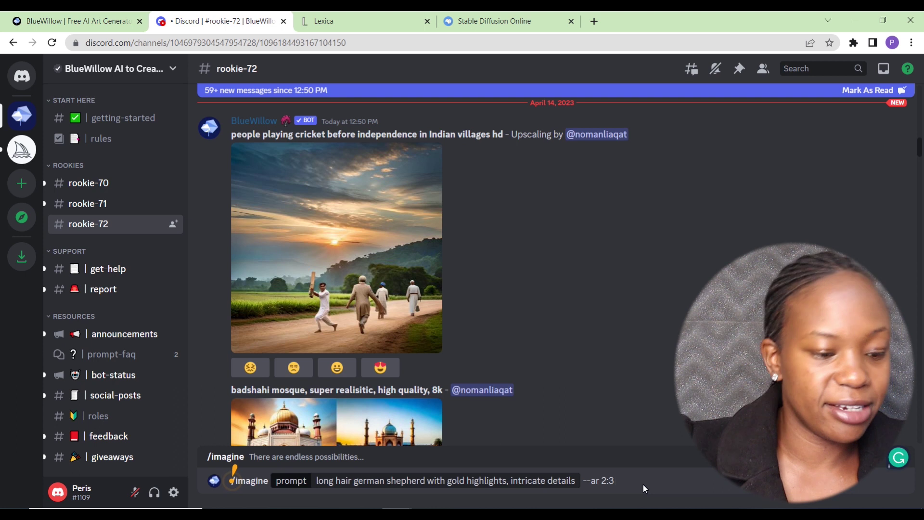
Submit the German shepherd /imagine prompt with the 2:3 aspect ratio
key(Return)
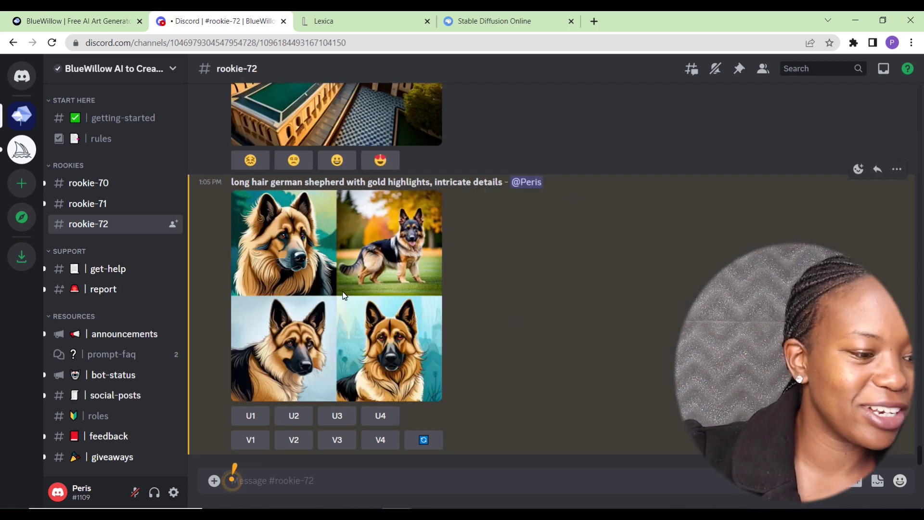
click(344, 294)
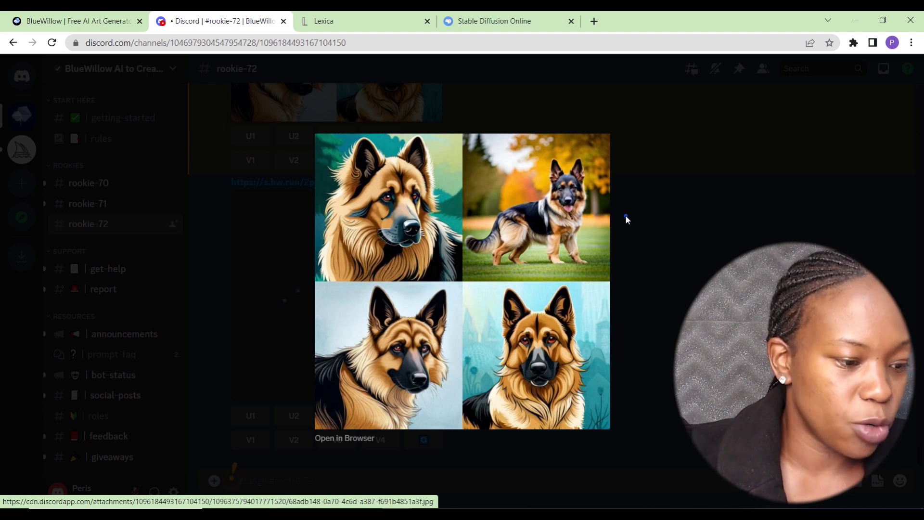
click(669, 235)
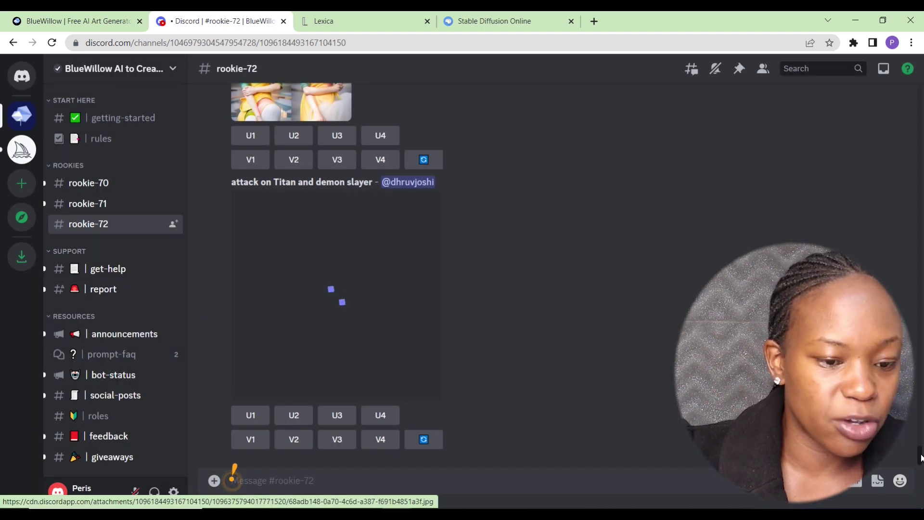
click(920, 418)
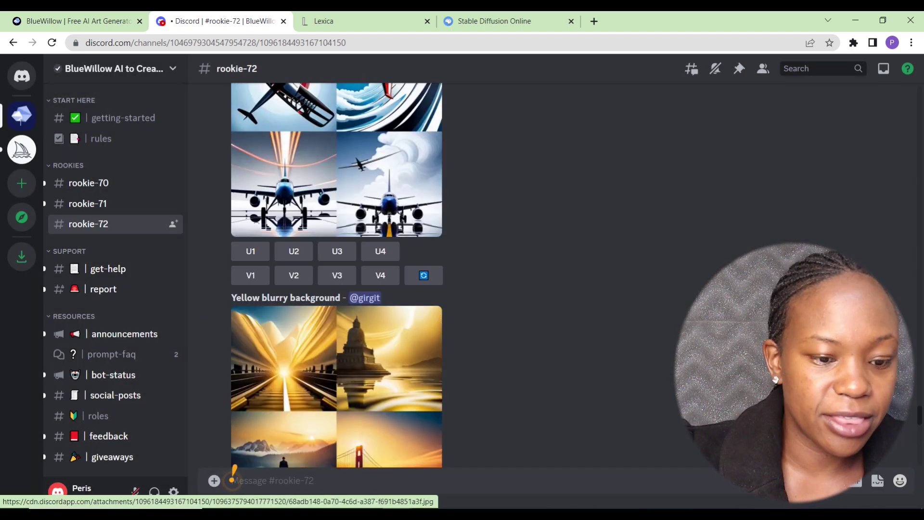
click(919, 411)
scroll(919, 378, up, 10)
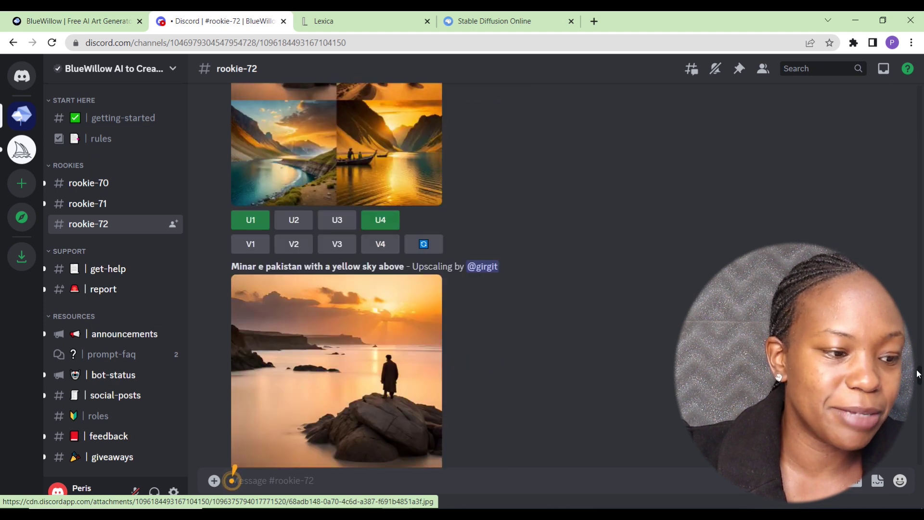
click(232, 476)
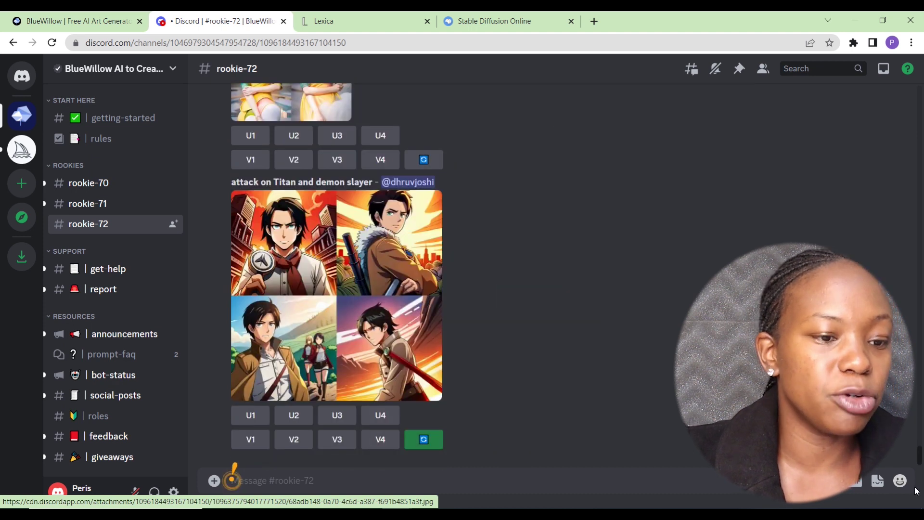
Search for messages mentioning your own account and jump to the German shepherd grid
click(813, 70)
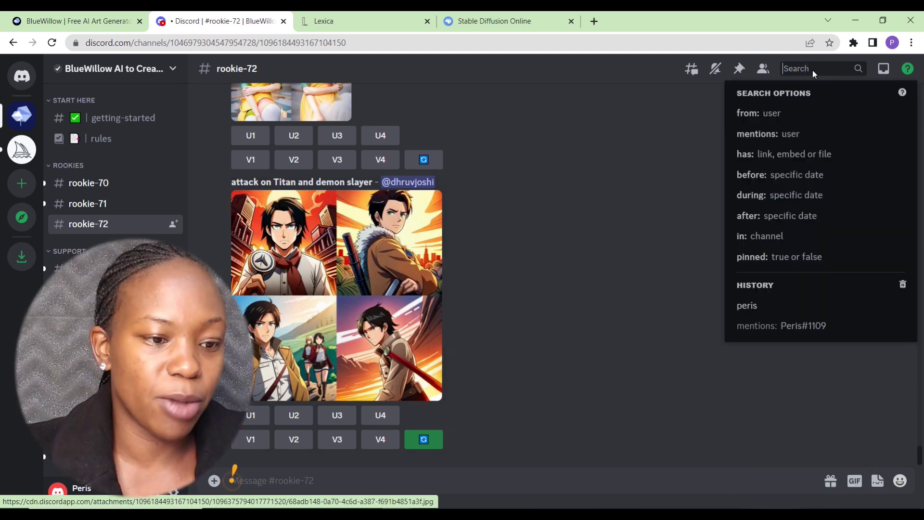
click(768, 137)
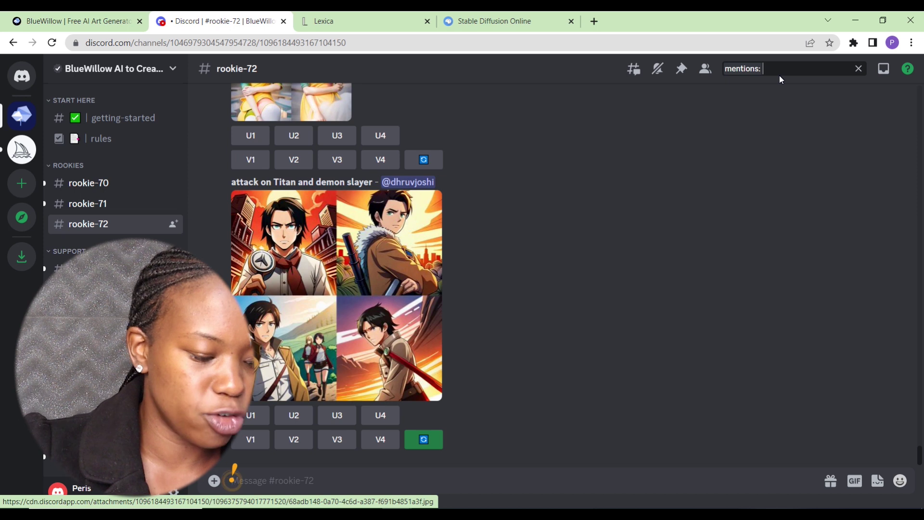
text(is)
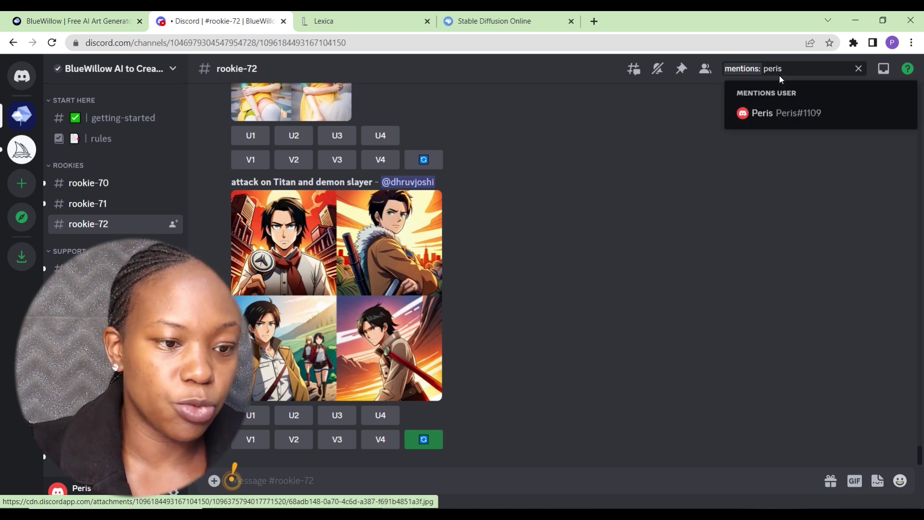
click(757, 116)
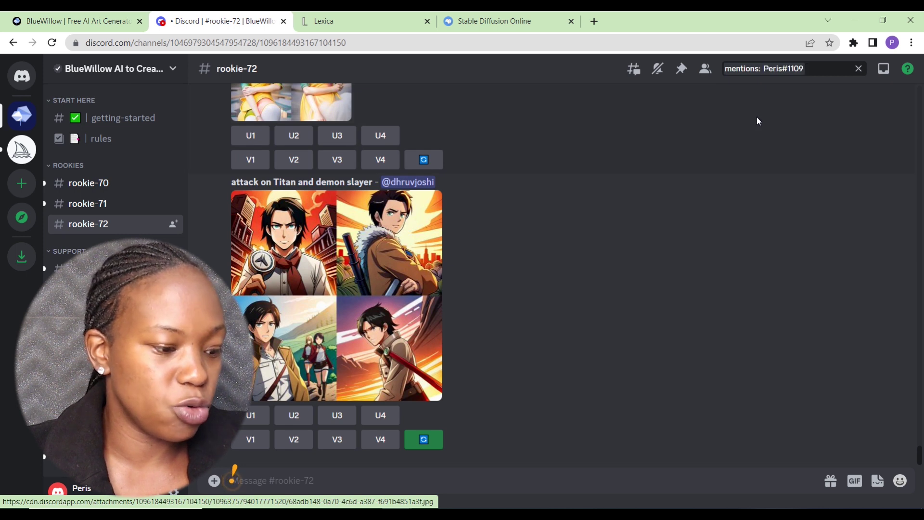
key(Return)
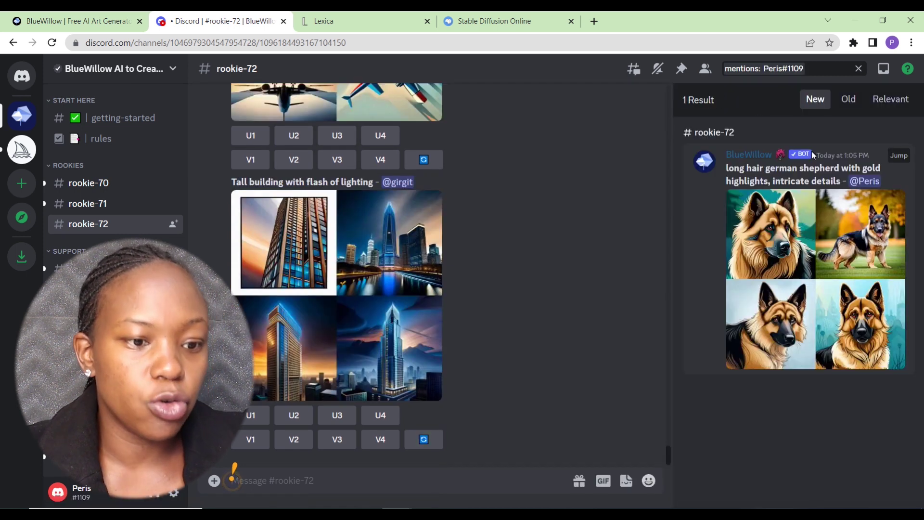
click(898, 157)
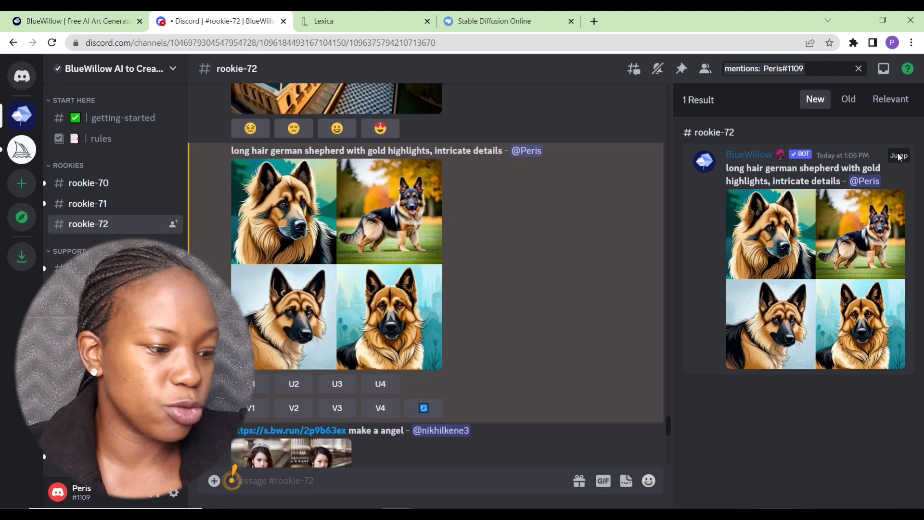
Upscale the second German shepherd image with U2 and open the result in the browser
click(293, 384)
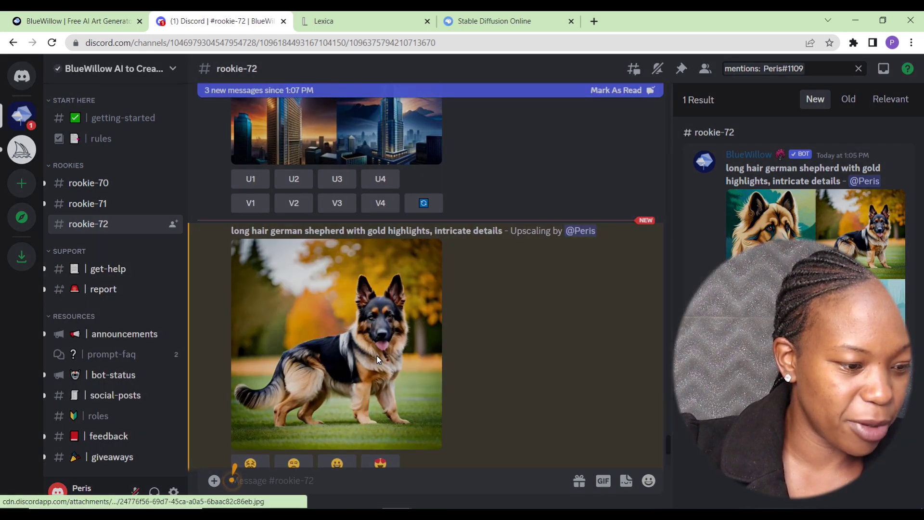
click(377, 356)
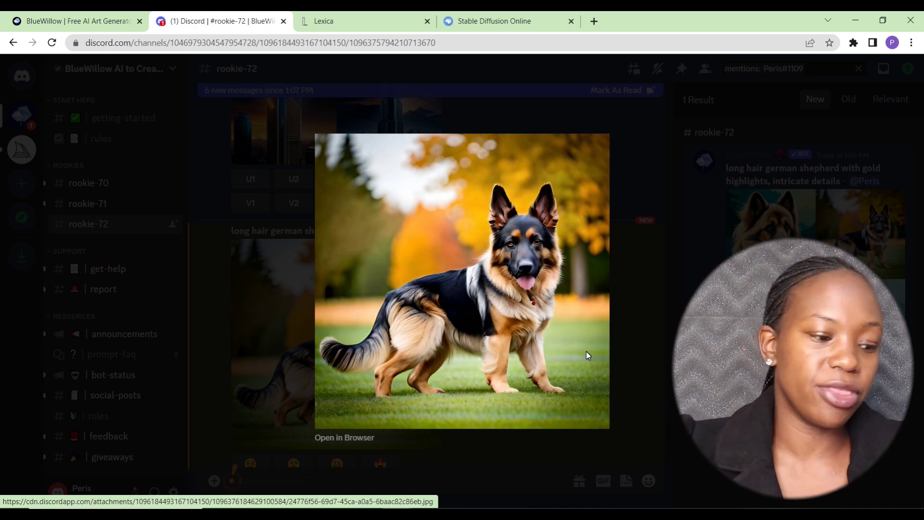
click(343, 438)
Request V2 variations of the second German shepherd image and preview the new result enlarged
click(294, 382)
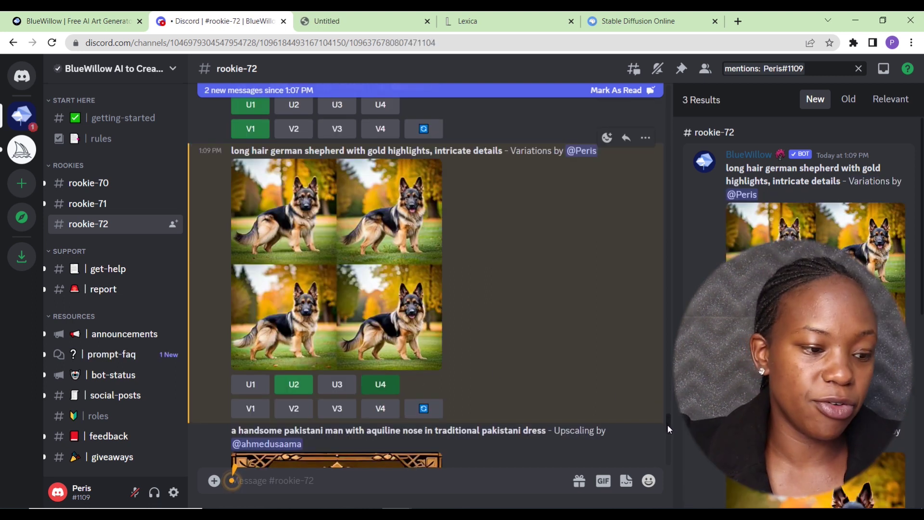
scroll(667, 426, down, 10)
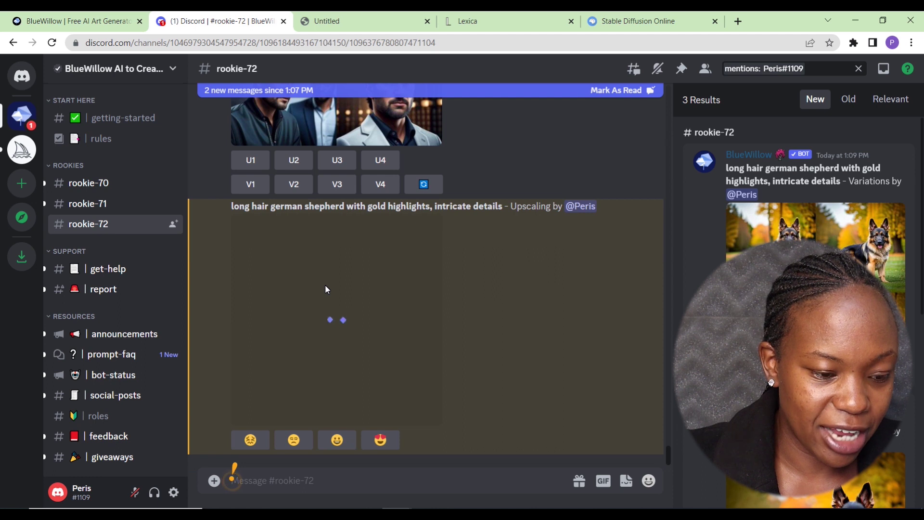
click(327, 285)
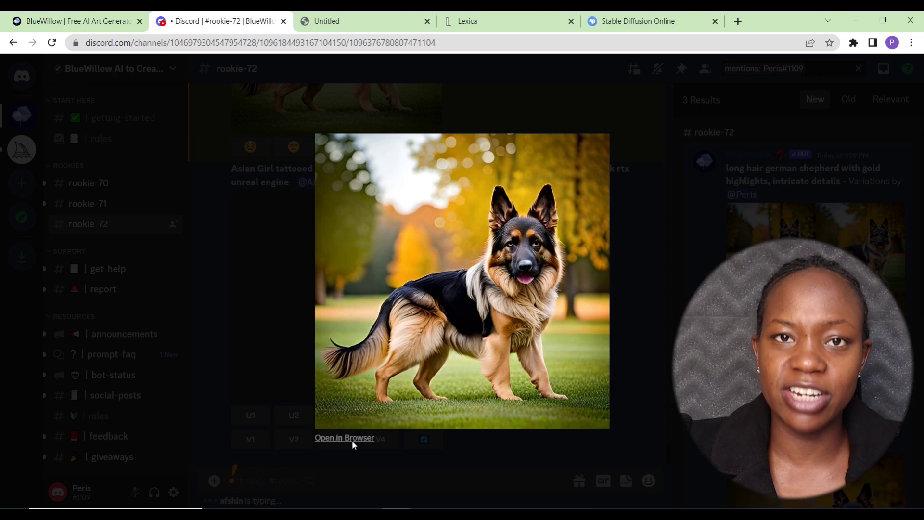
Save the upscaled German shepherd image and browse Lexica's shepherd images to compare
right_click(548, 290)
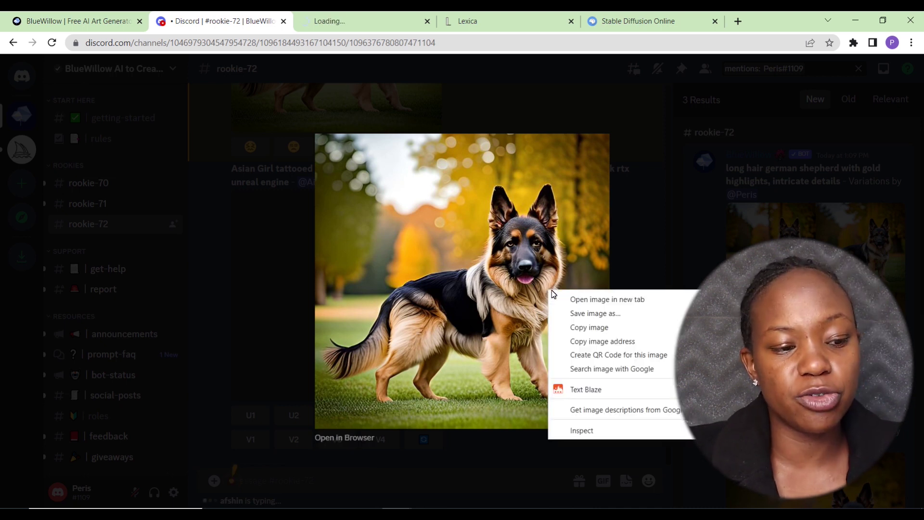
click(601, 314)
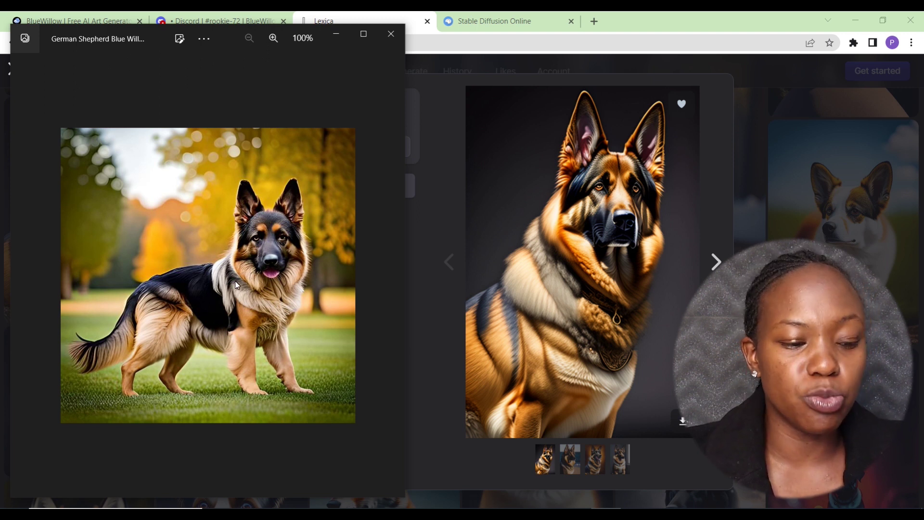
click(569, 466)
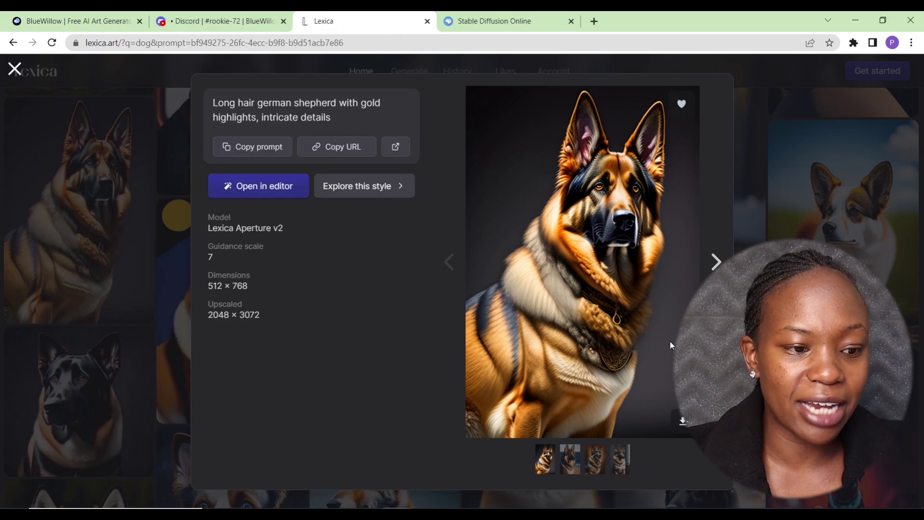
click(707, 267)
click(707, 267)
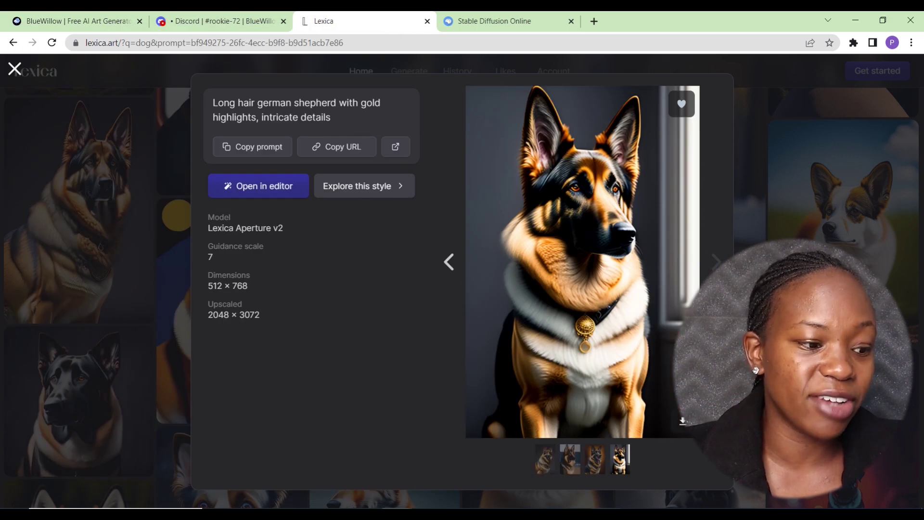
Recheck the saved shepherd in Photos, then close it and Lexica's image details
key(alt+Tab)
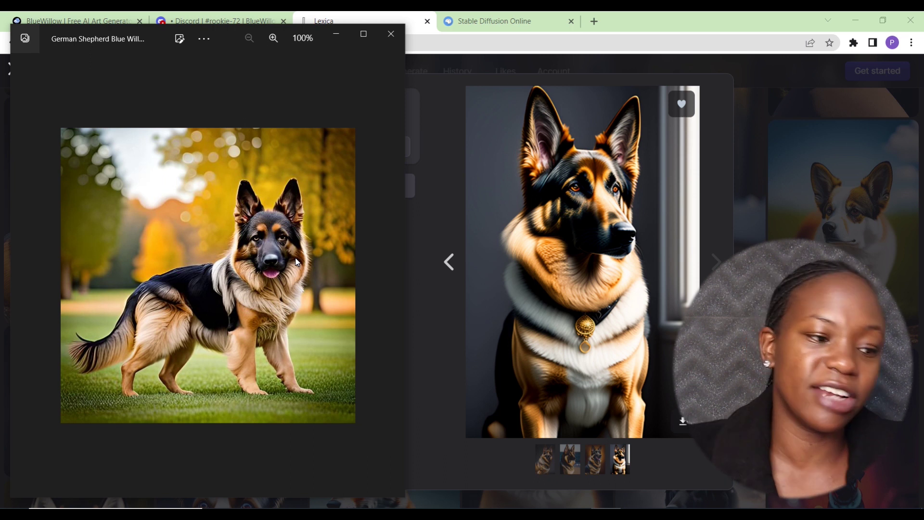
click(390, 34)
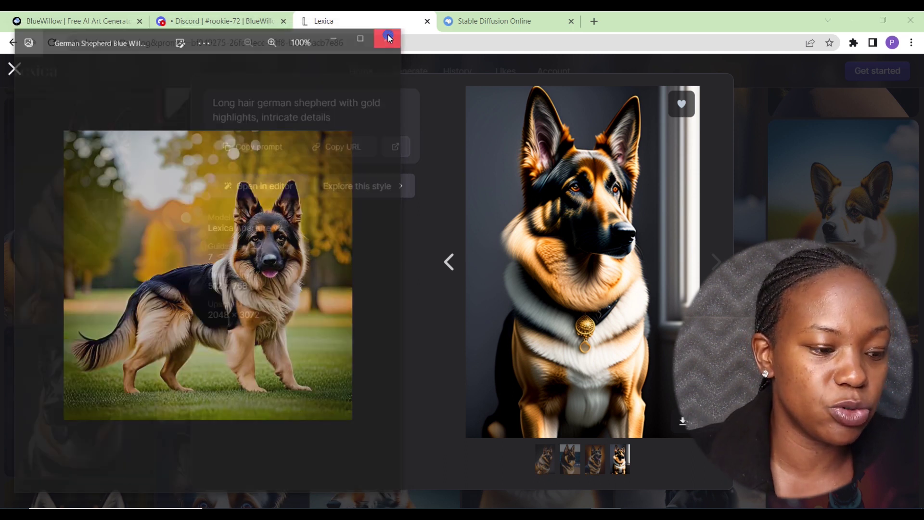
click(760, 223)
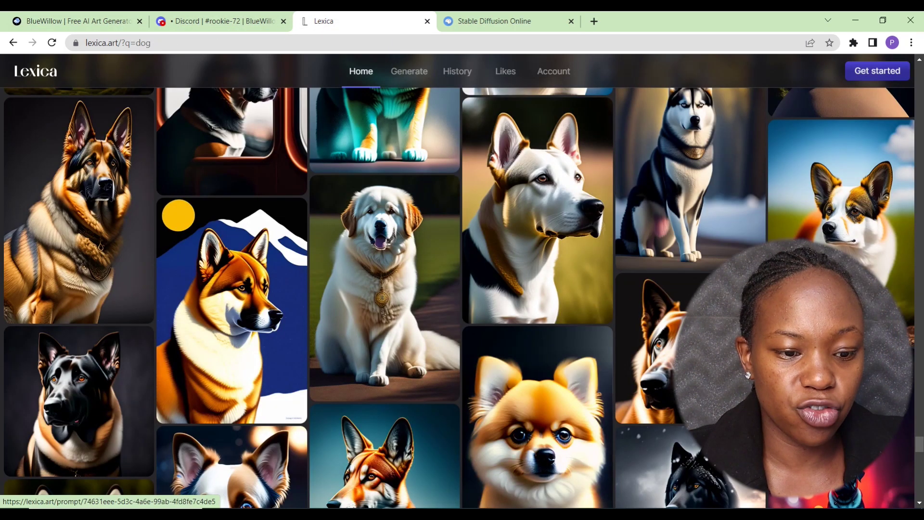
Replace the dog search in Lexica with a search for 'a lady'
scroll(273, 244, up, 15)
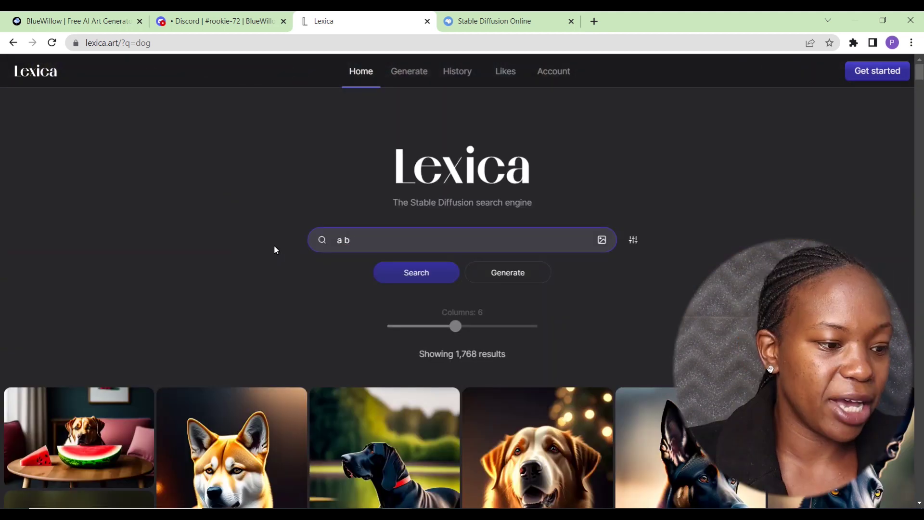
key(BackSpace)
key(BackSpace)
key(BackSpace)
text(a l)
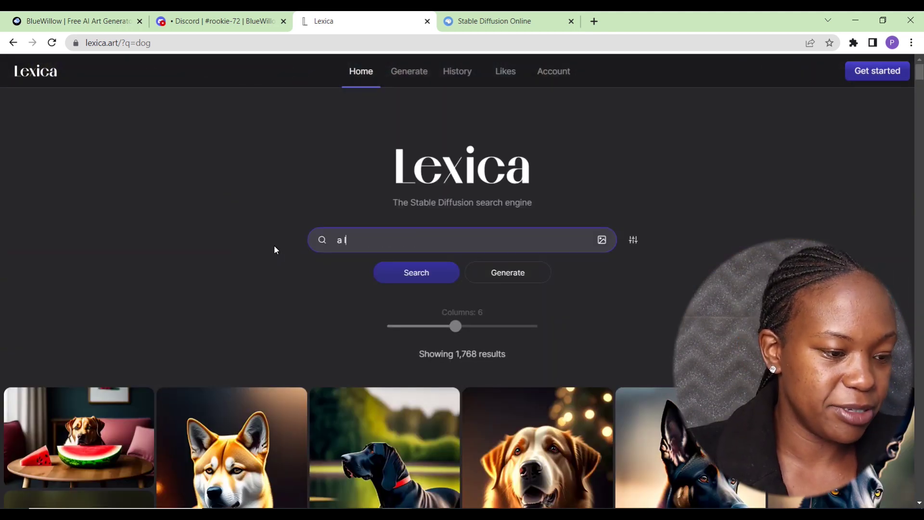
text(ady)
key(Return)
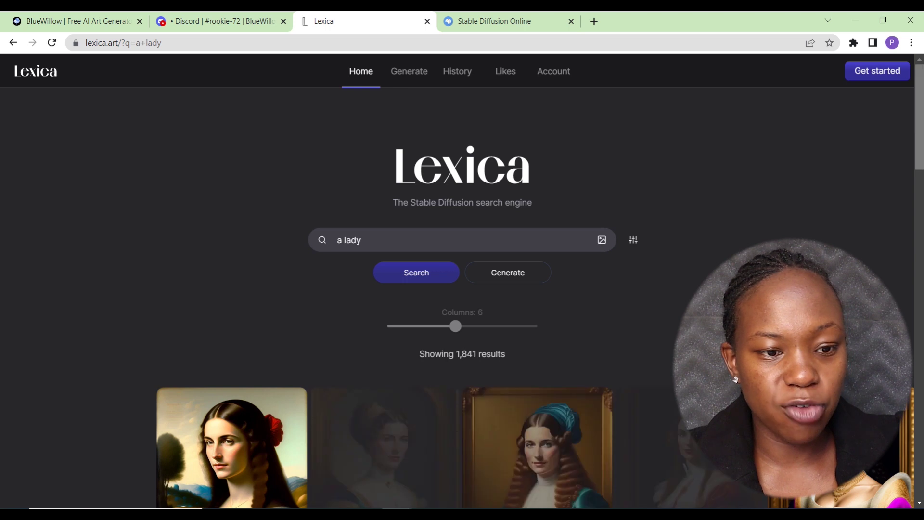
Open the smiling-woman portrait and copy its 'Russian woman, with a slight smile' prompt
drag(920, 140, 920, 268)
scroll(842, 195, down, 2)
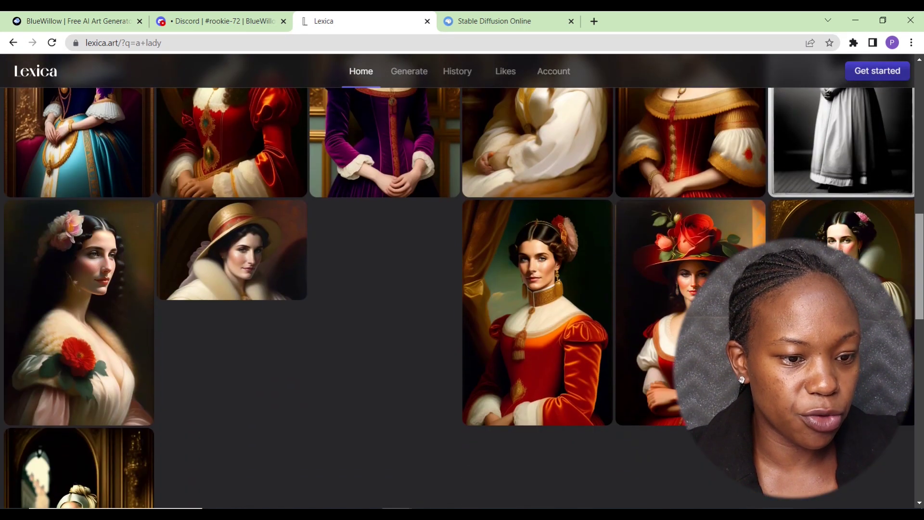
scroll(841, 194, down, 10)
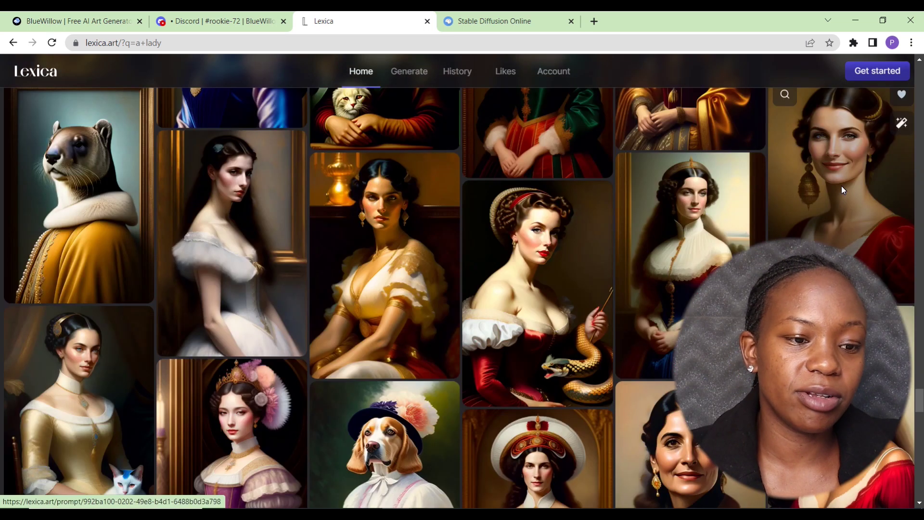
click(841, 186)
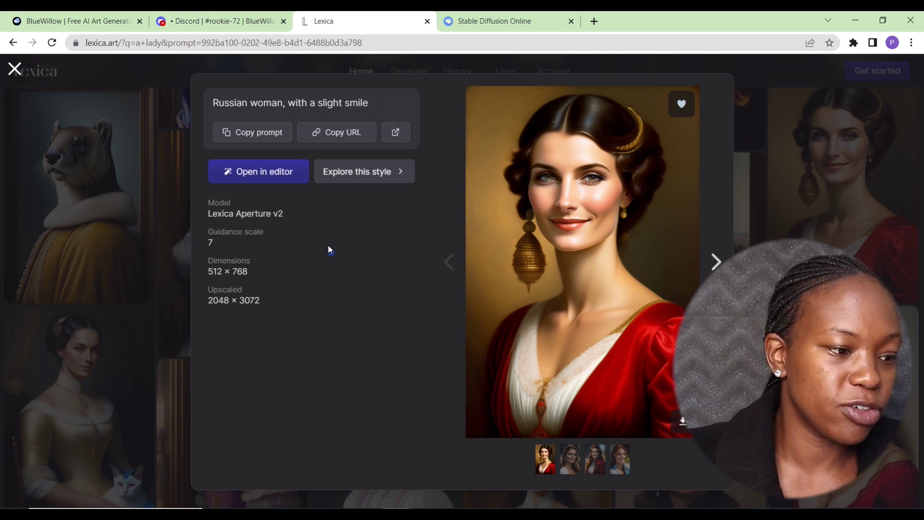
click(253, 131)
Submit /imagine with the Russian woman prompt plus ', hyper detailed, crisp' and '--ar 2:3'
click(229, 15)
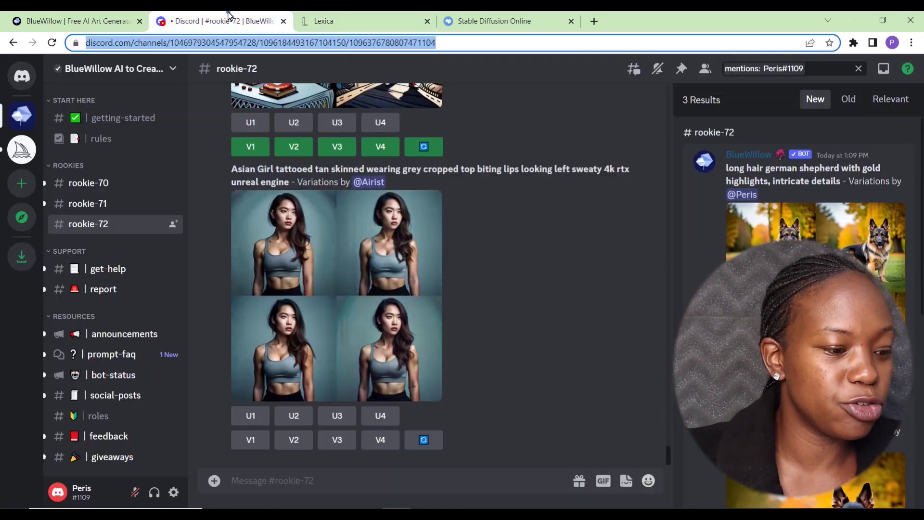
click(255, 487)
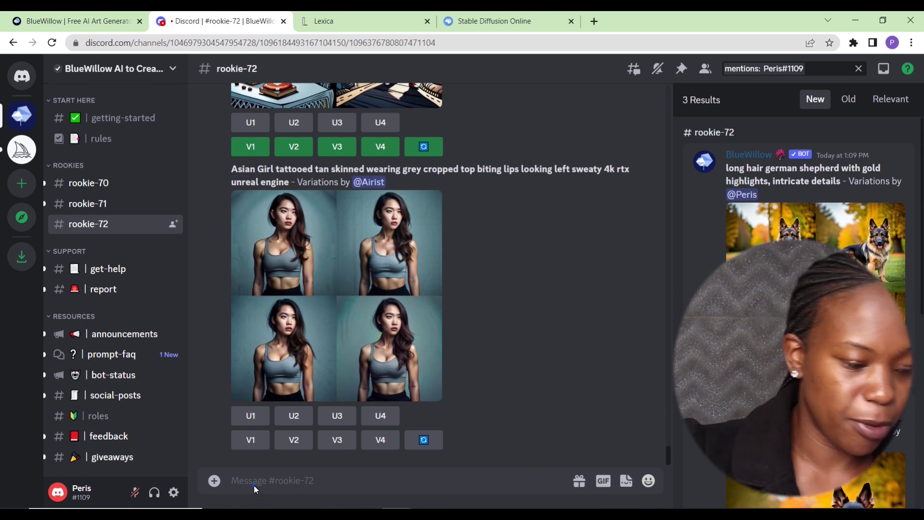
text(/imagine)
key(Tab)
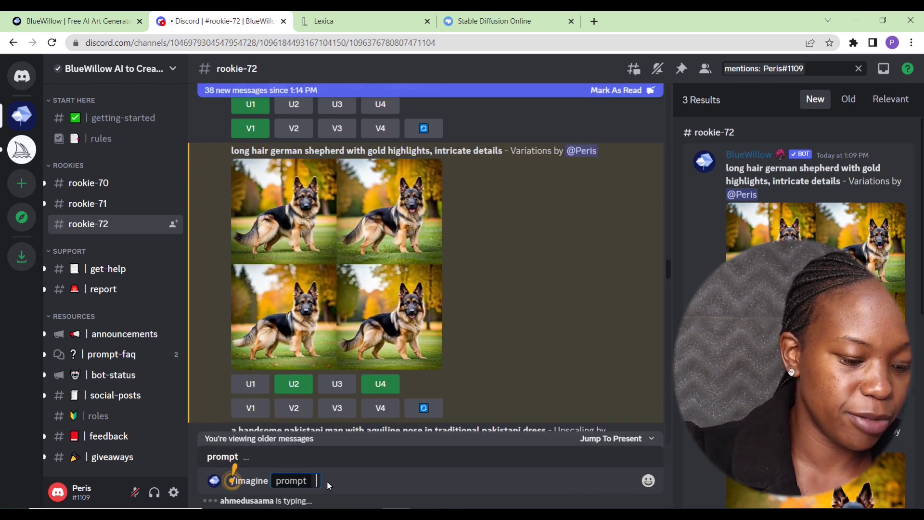
key(ctrl+v)
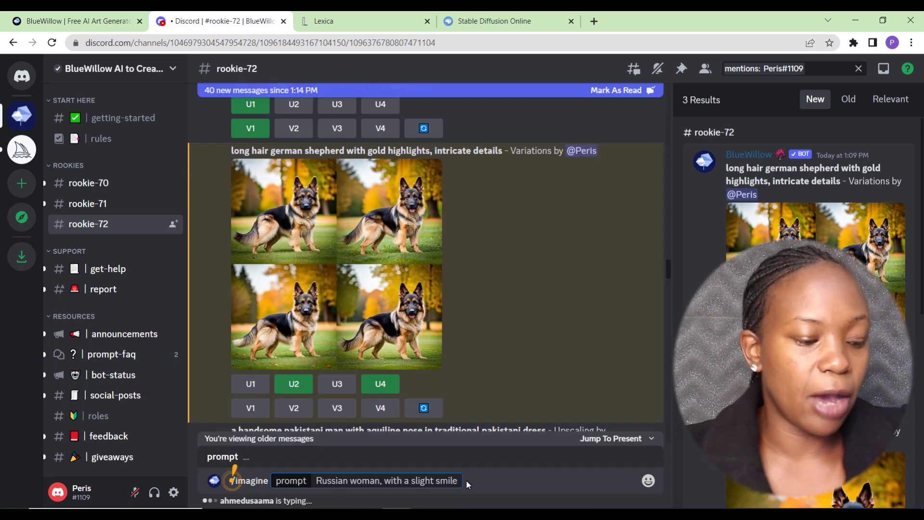
text(--)
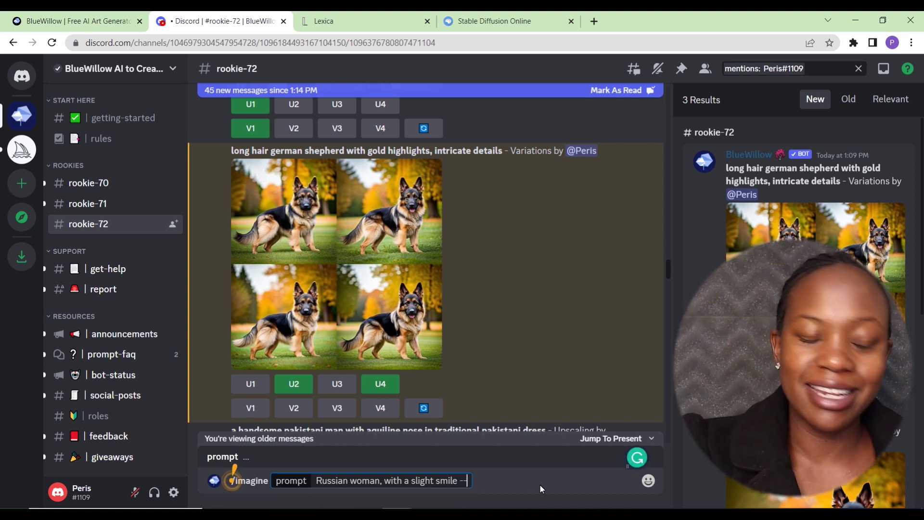
text(ar 2:3)
click(458, 478)
key(ctrl+v)
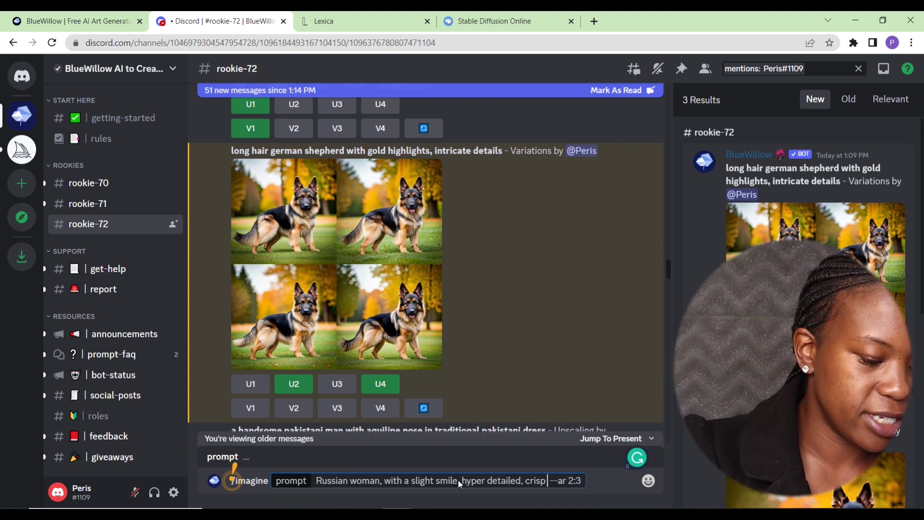
key(Return)
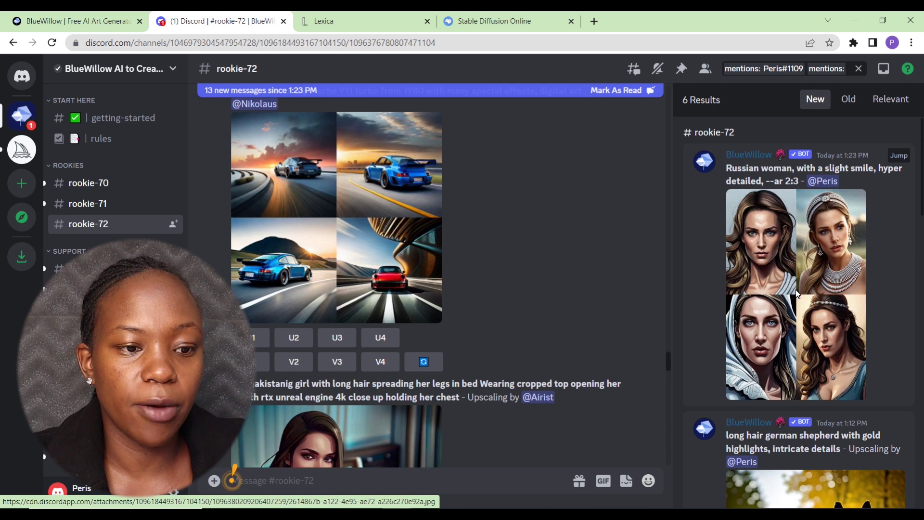
Preview the Russian woman grid, jump to its message, and enlarge the pearl-headband upscale
click(796, 293)
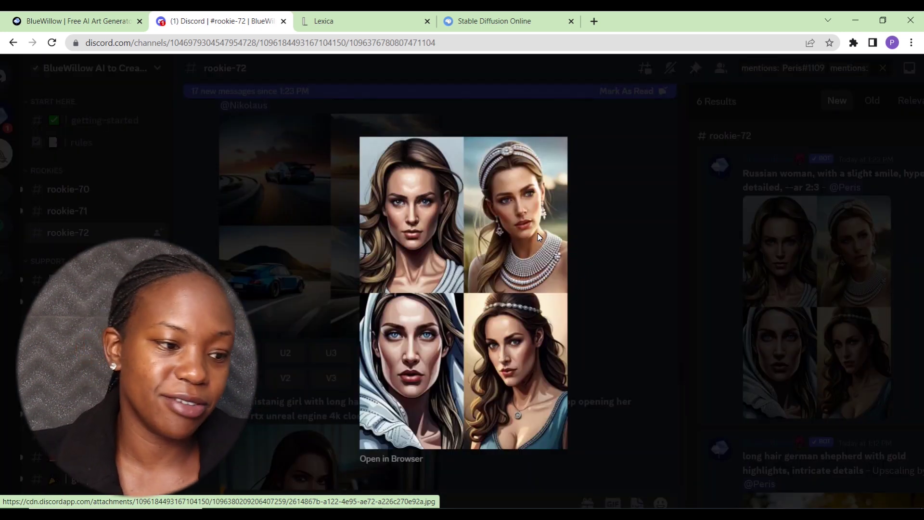
key(Escape)
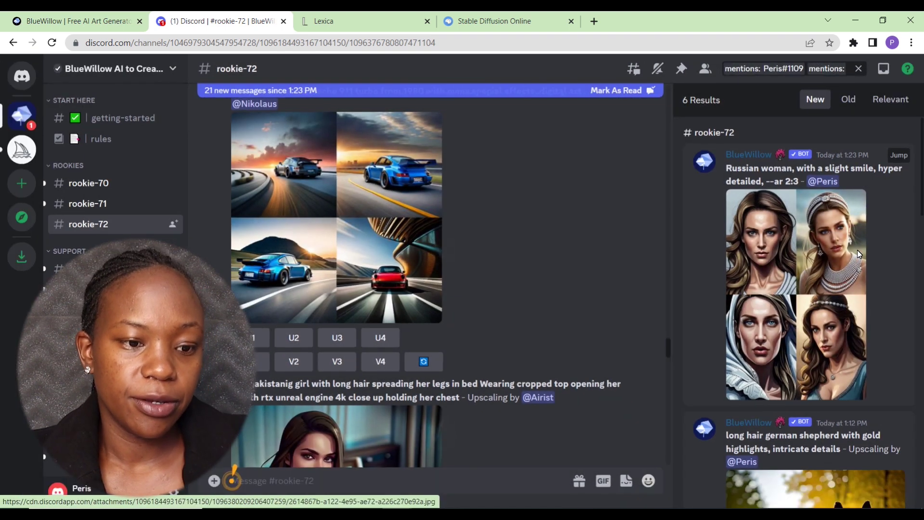
click(896, 159)
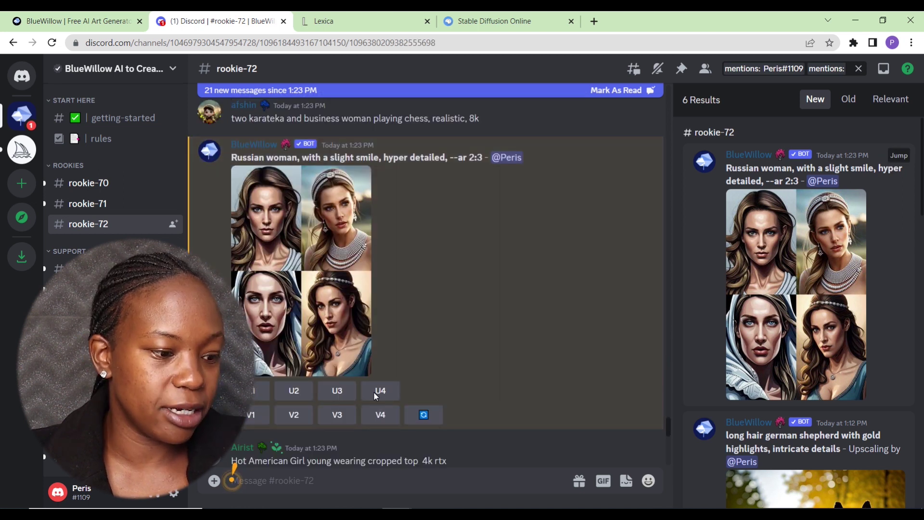
click(332, 375)
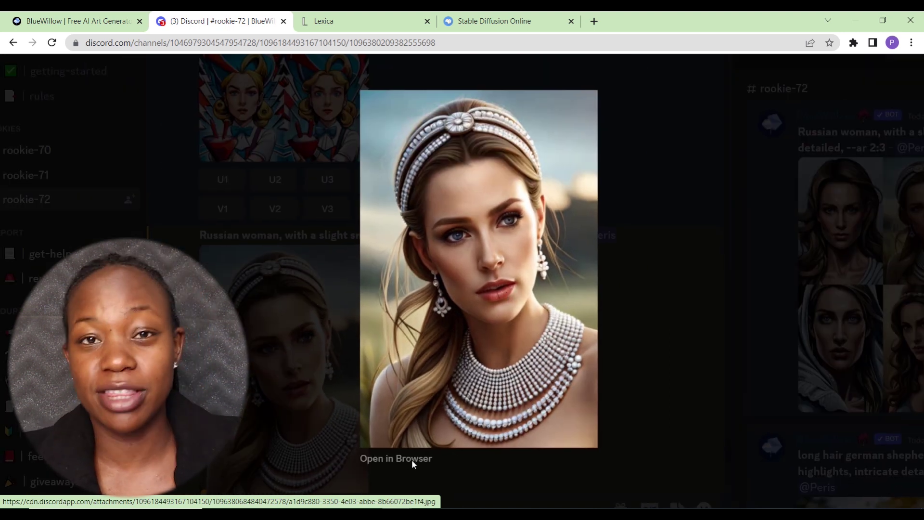
Save a copy of the enlarged pearl-headband Russian woman portrait
right_click(570, 281)
click(595, 307)
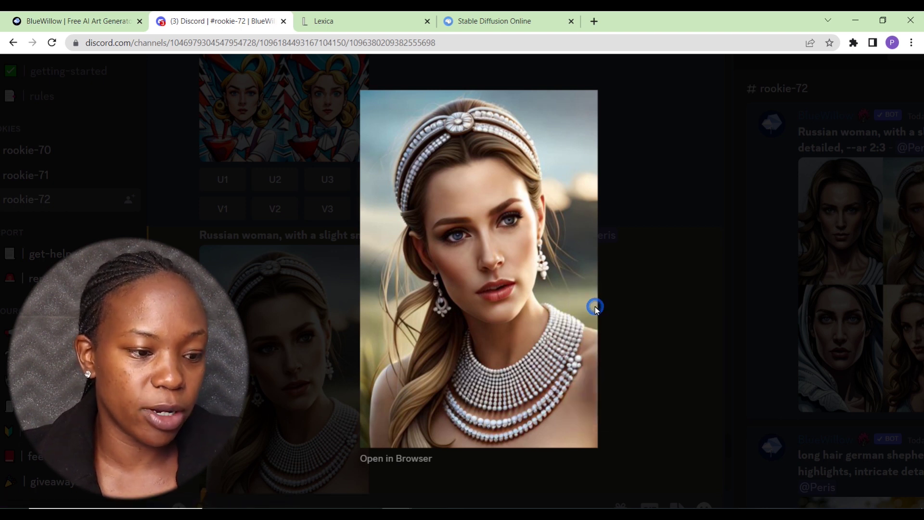